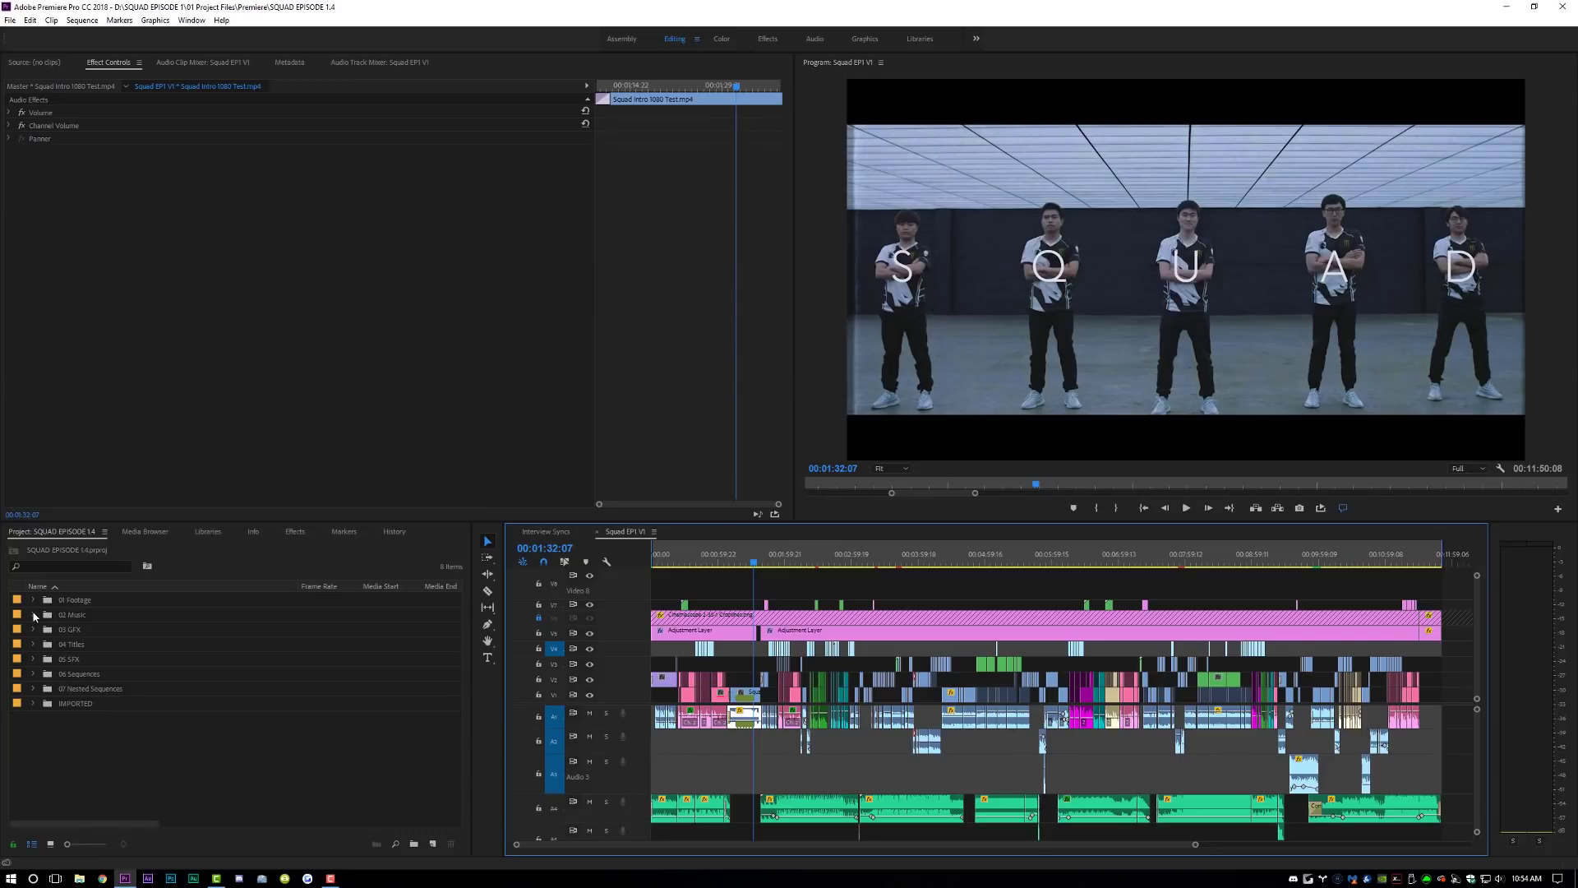
# Look through the contents of the 01 Footage and 02 Music bins, including the subfolder under the music files
pyautogui.click(33, 601)
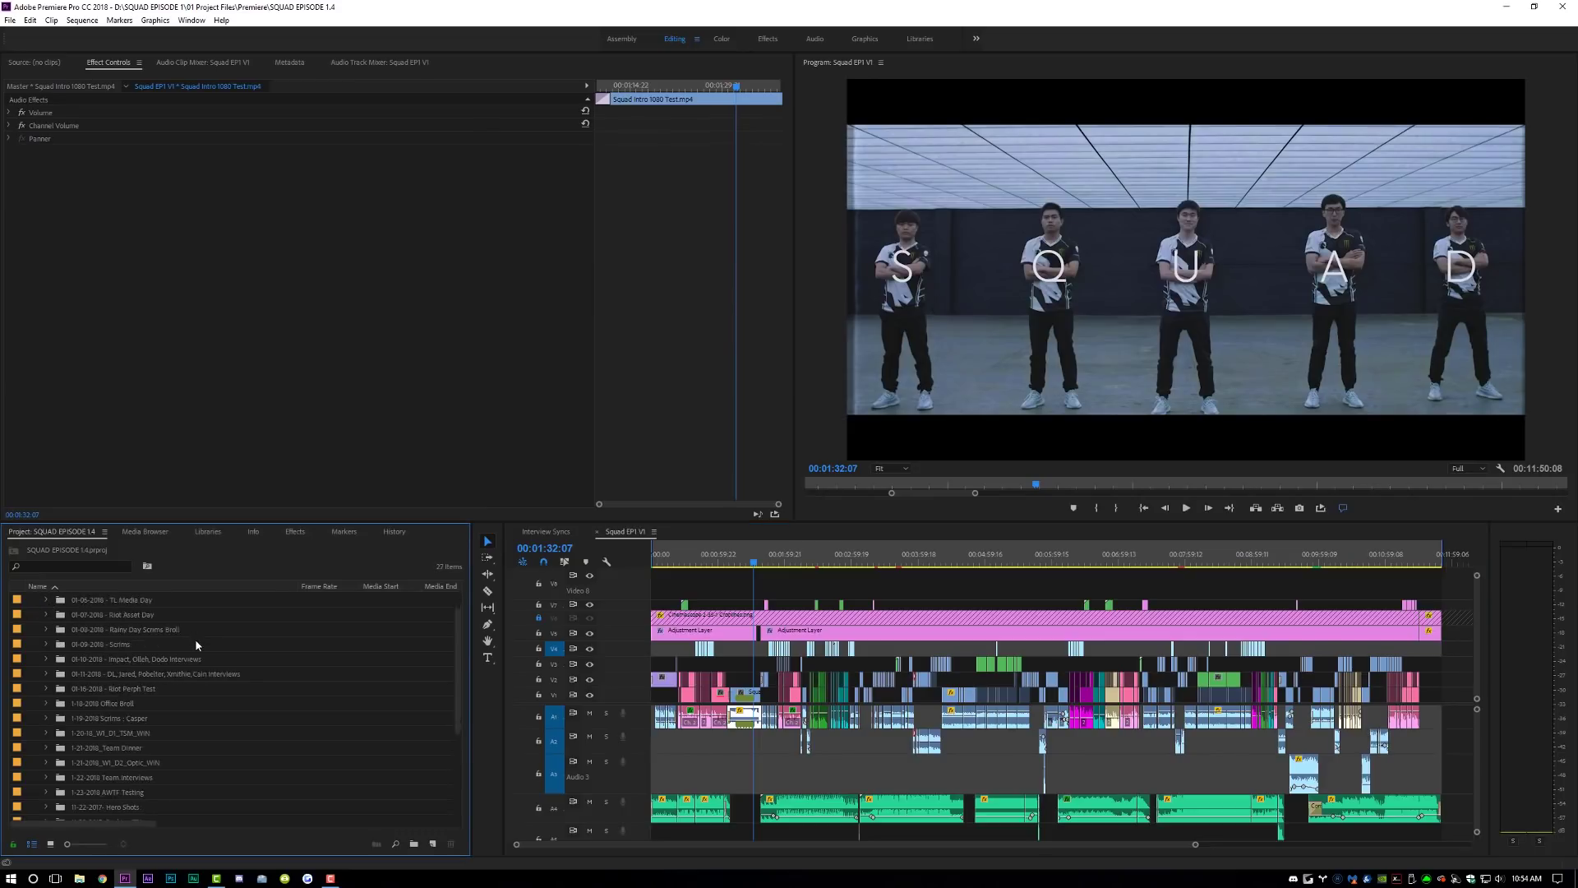
pyautogui.scroll(-1, 181, 687)
pyautogui.scroll(1, 187, 692)
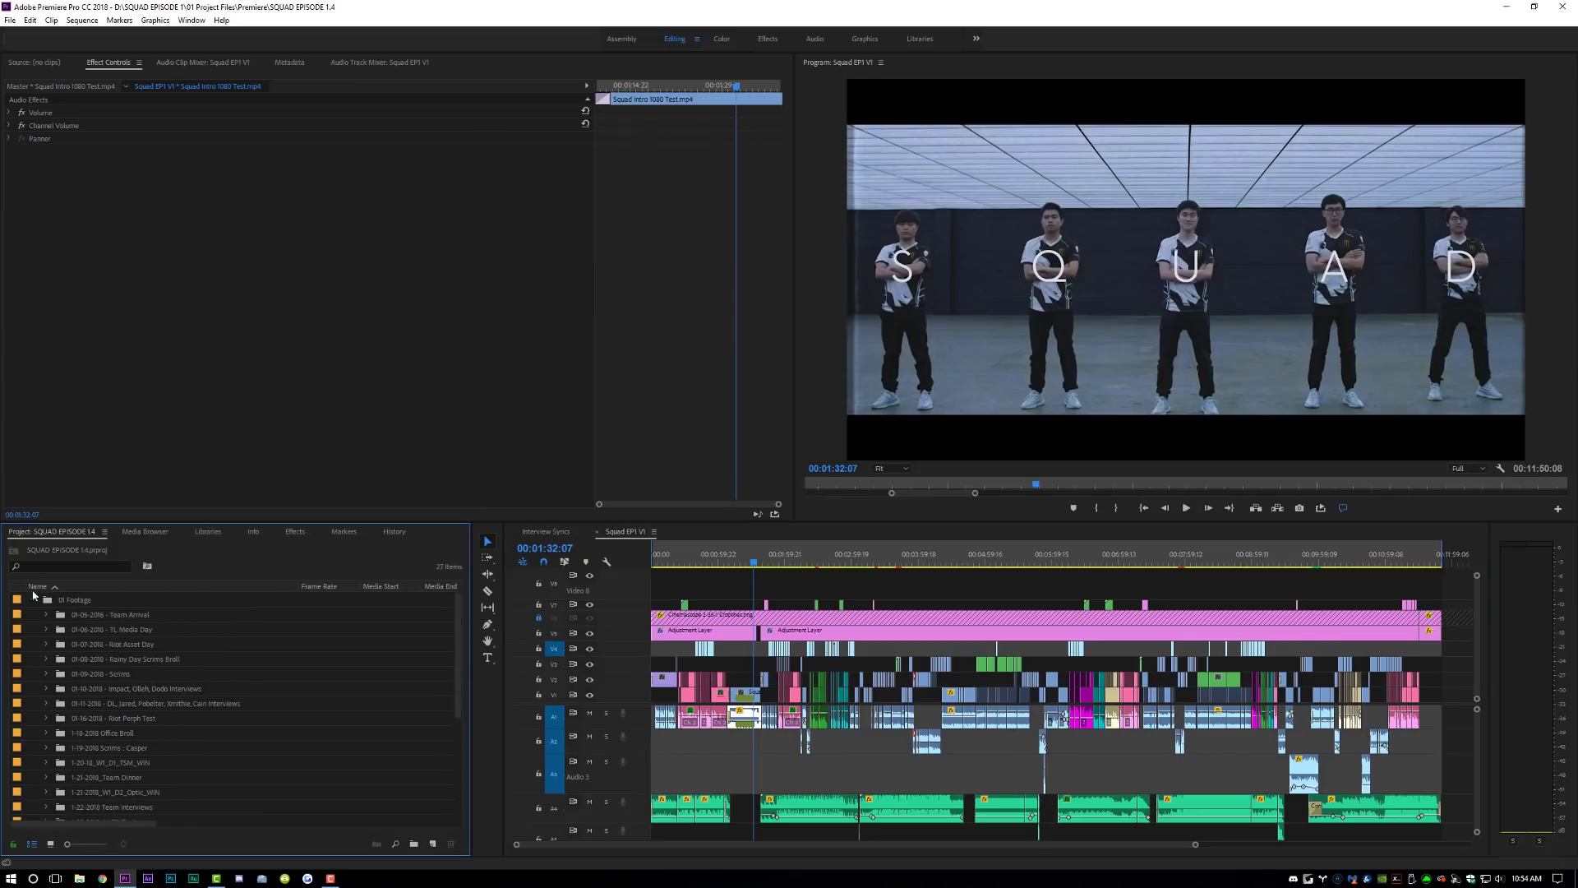
pyautogui.click(33, 600)
pyautogui.click(35, 615)
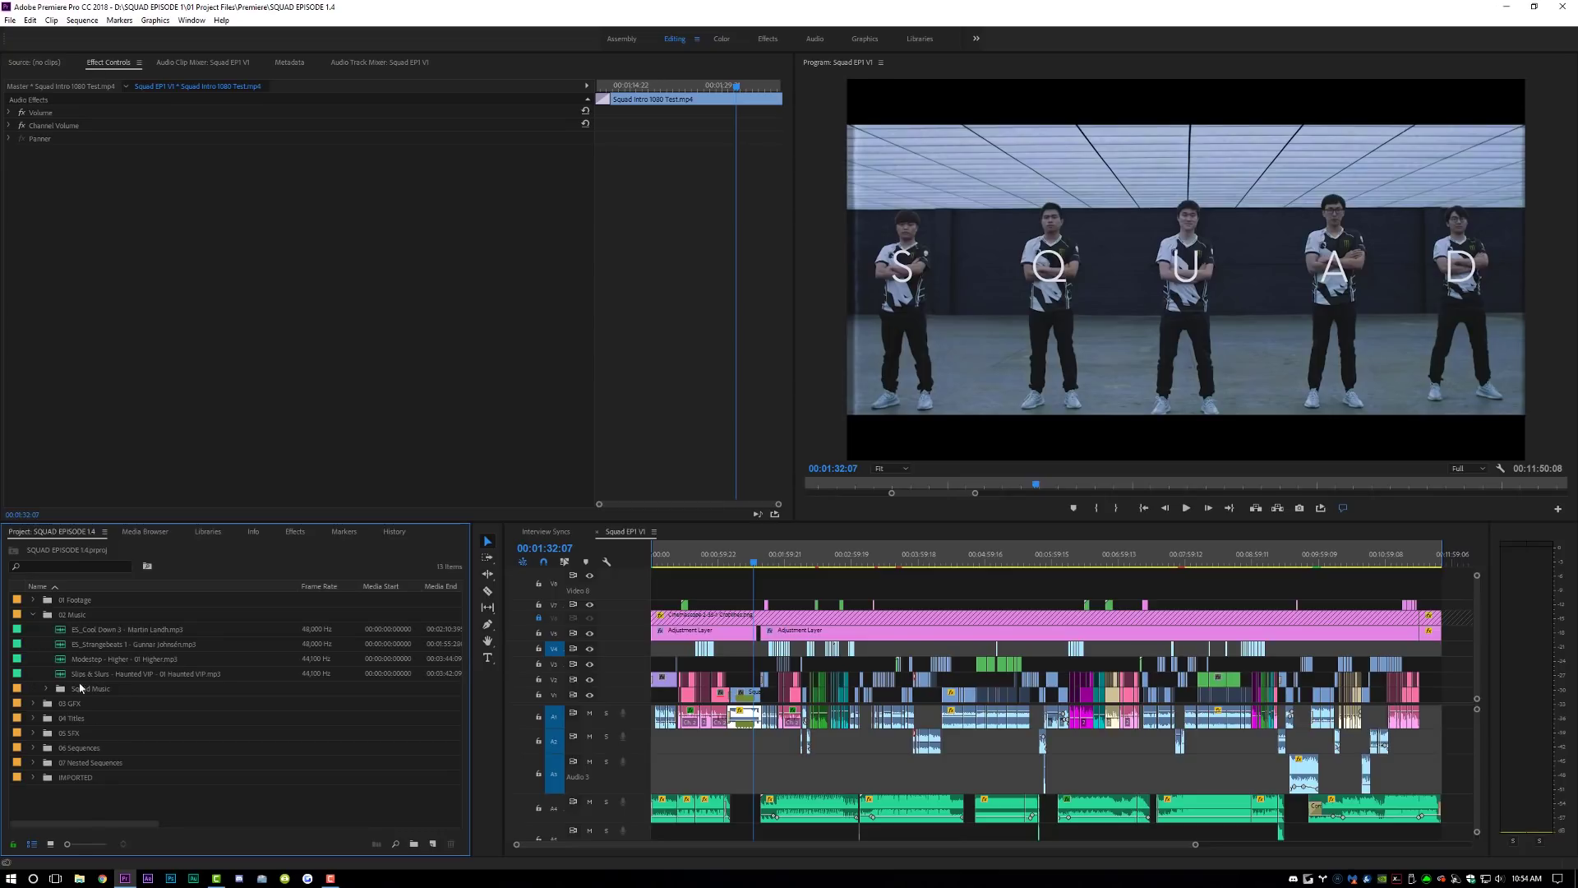
pyautogui.click(46, 688)
pyautogui.click(33, 614)
# Look through the 03 GFX, 06 Sequences and 07 Nested Sequences bins of the project
pyautogui.click(33, 630)
pyautogui.click(32, 630)
pyautogui.click(33, 674)
pyautogui.click(33, 674)
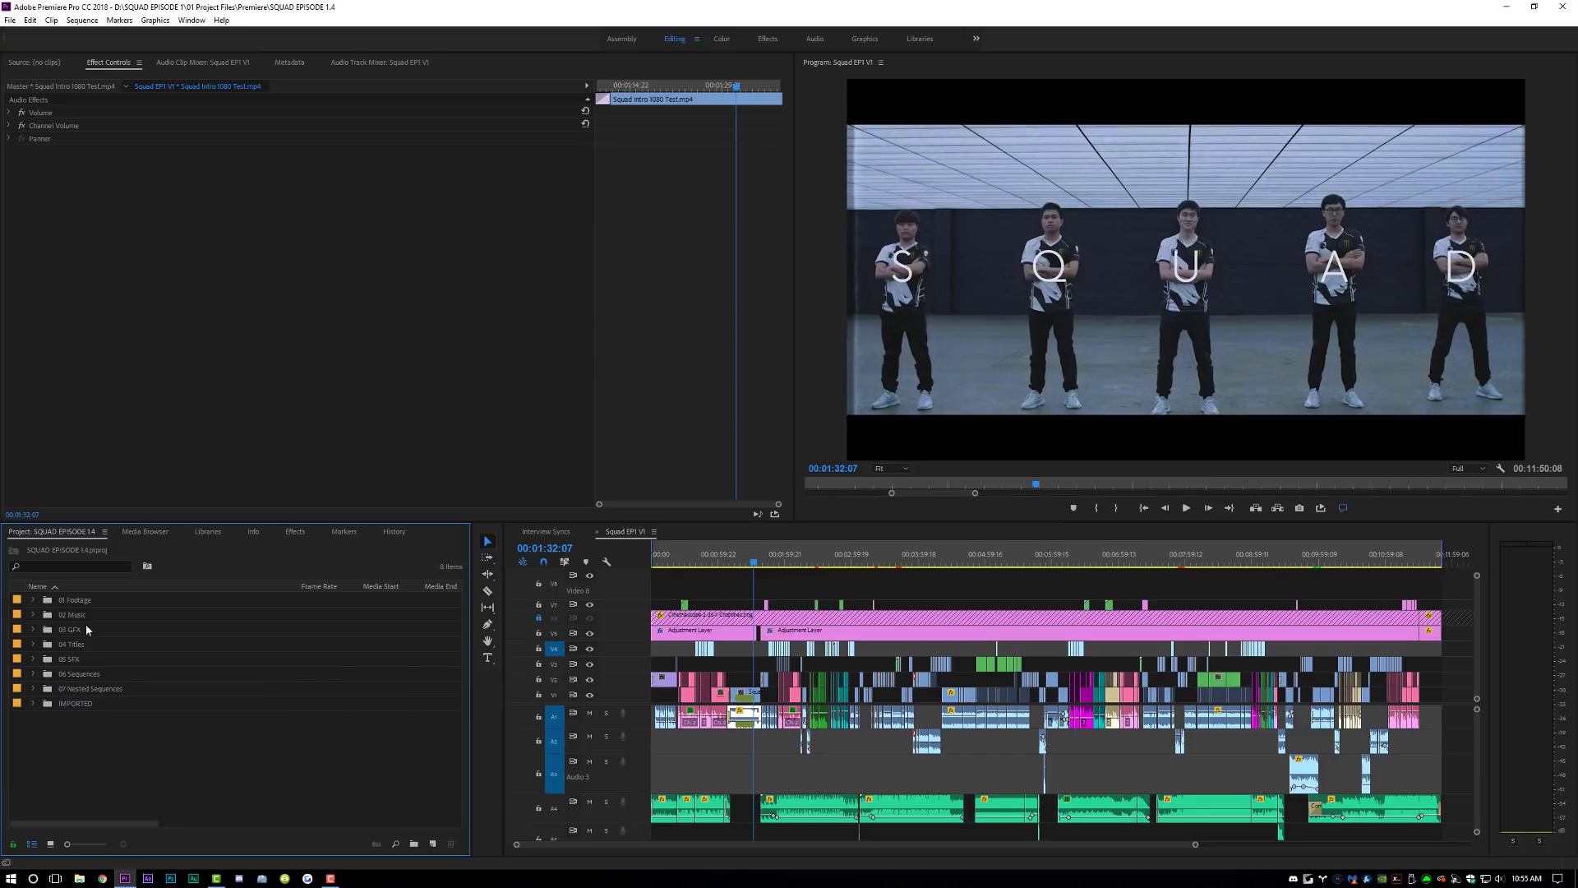
pyautogui.click(33, 689)
pyautogui.click(33, 688)
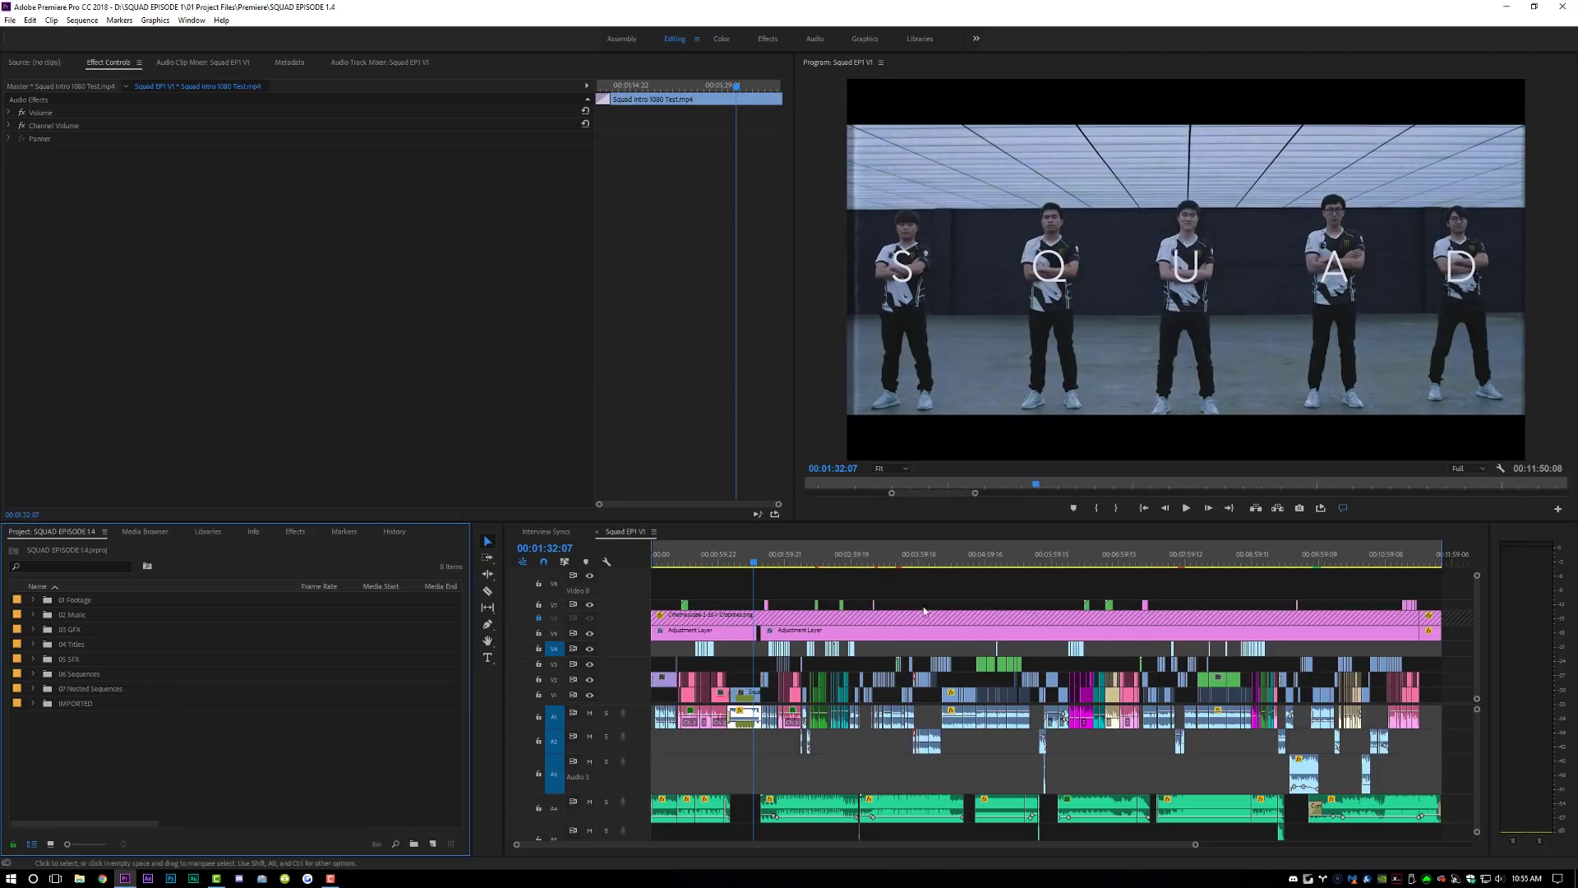
# Toggle the nested title clip at 00:00:30:11 off and back on to compare the interview with and without it
pyautogui.click(683, 555)
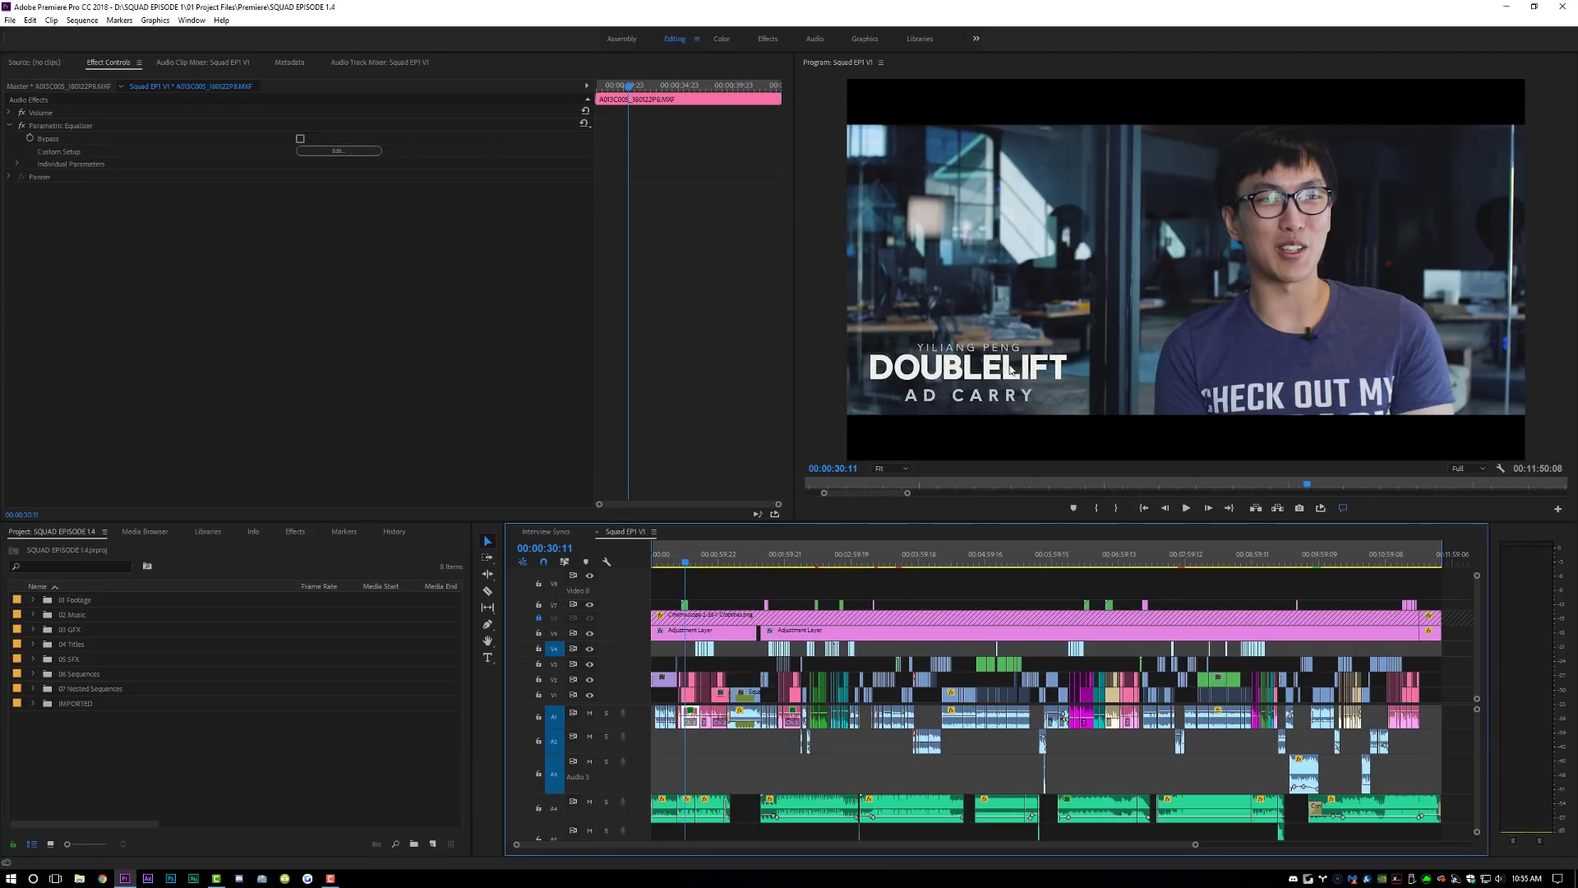
pyautogui.click(685, 606)
pyautogui.hotkey('shift', 'e')
pyautogui.hotkey('shift', 'e')
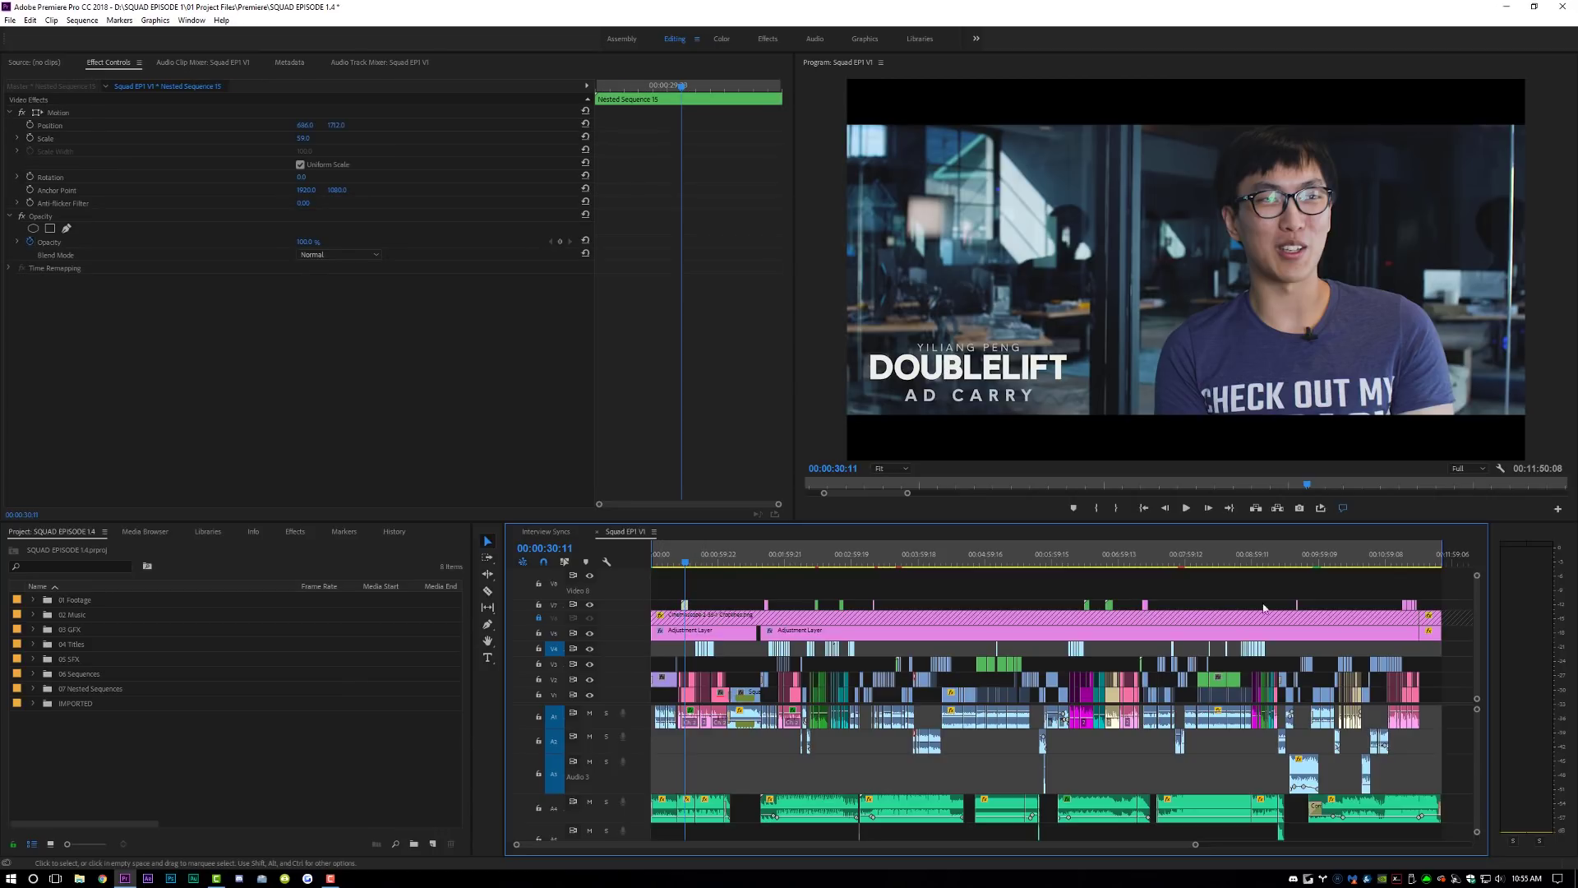
# Unlock the track holding the Cinemascope 2-35-1 Croplines.png overlay and toggle that clip's enabled state off and on to compare the letterbox
pyautogui.click(539, 619)
pyautogui.click(711, 620)
pyautogui.hotkey('shift', 'e')
pyautogui.hotkey('shift', 'e')
pyautogui.hotkey('shift', 'e')
pyautogui.hotkey('shift', 'e')
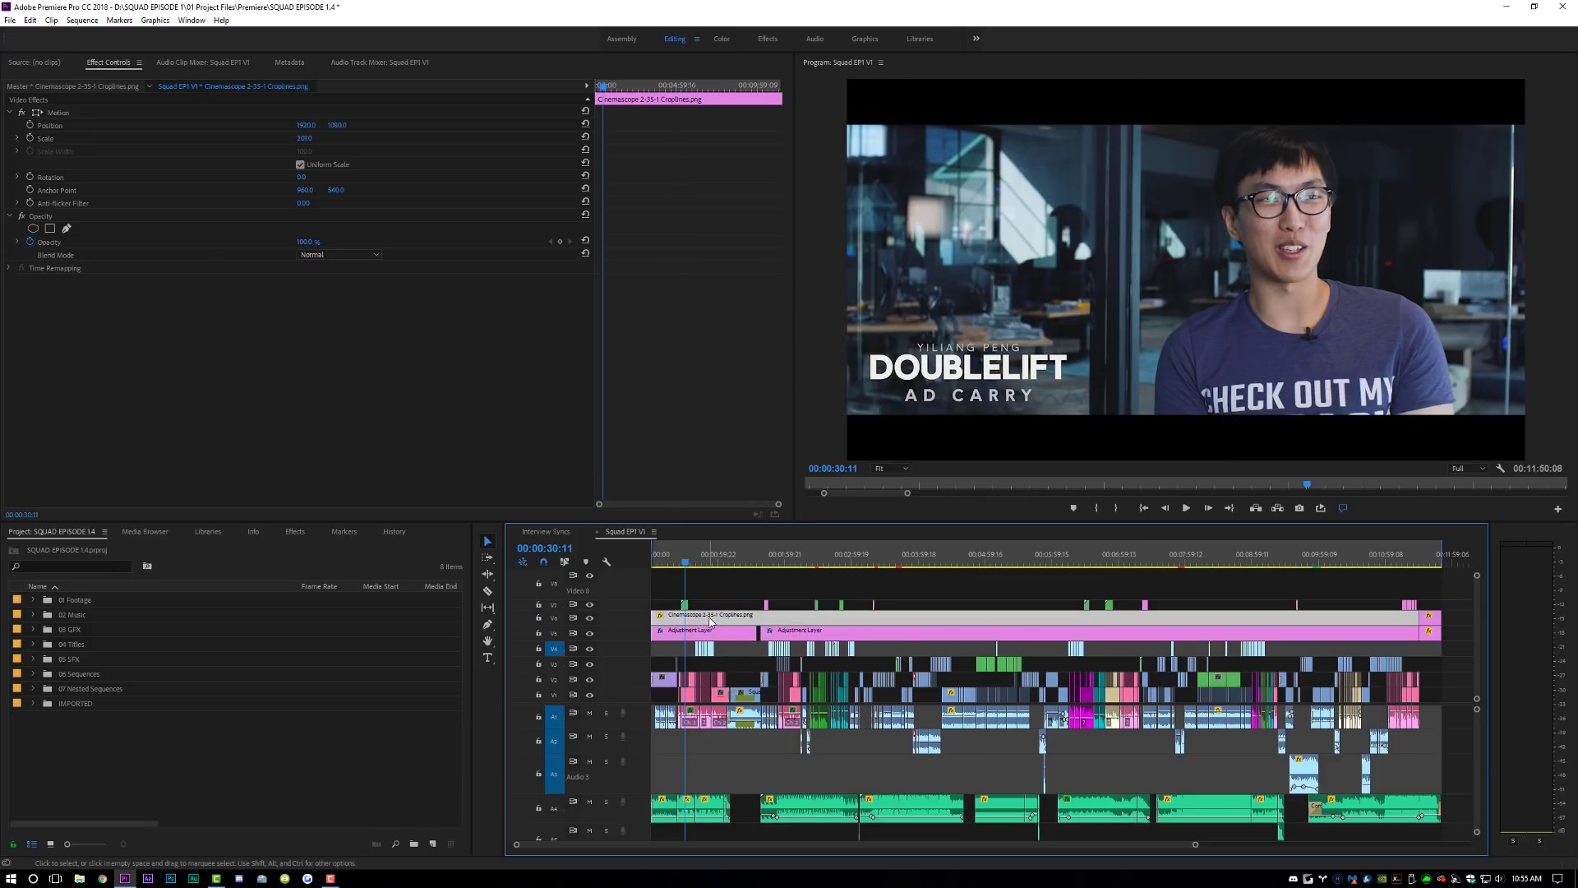
pyautogui.hotkey('shift', 'e')
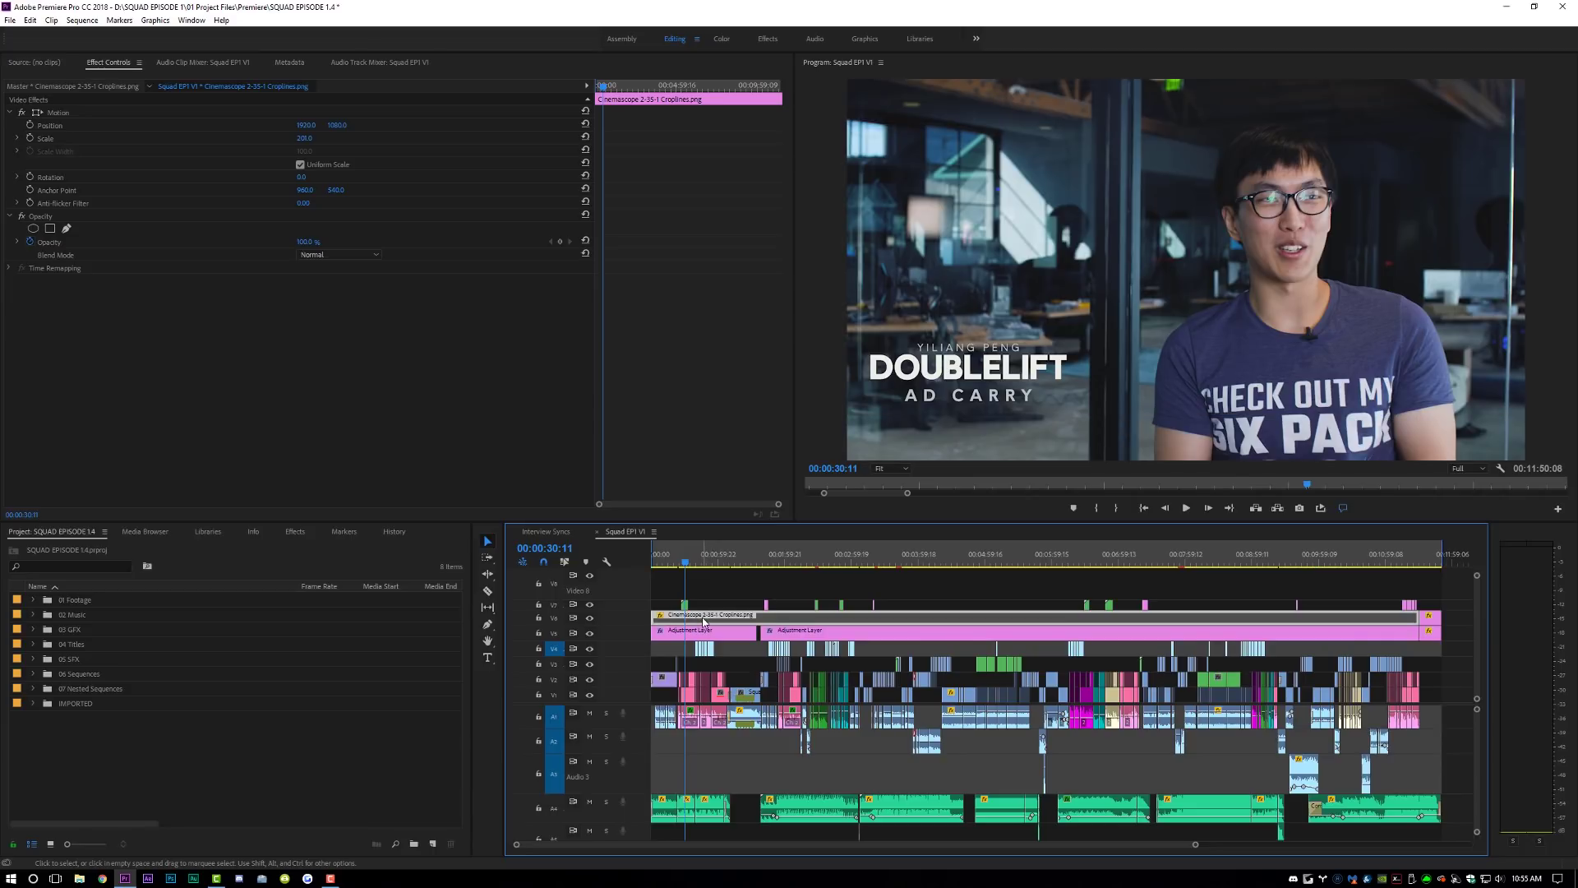
pyautogui.hotkey('shift', 'e')
pyautogui.hotkey('shift', 'e')
pyautogui.hotkey('shift', 'e')
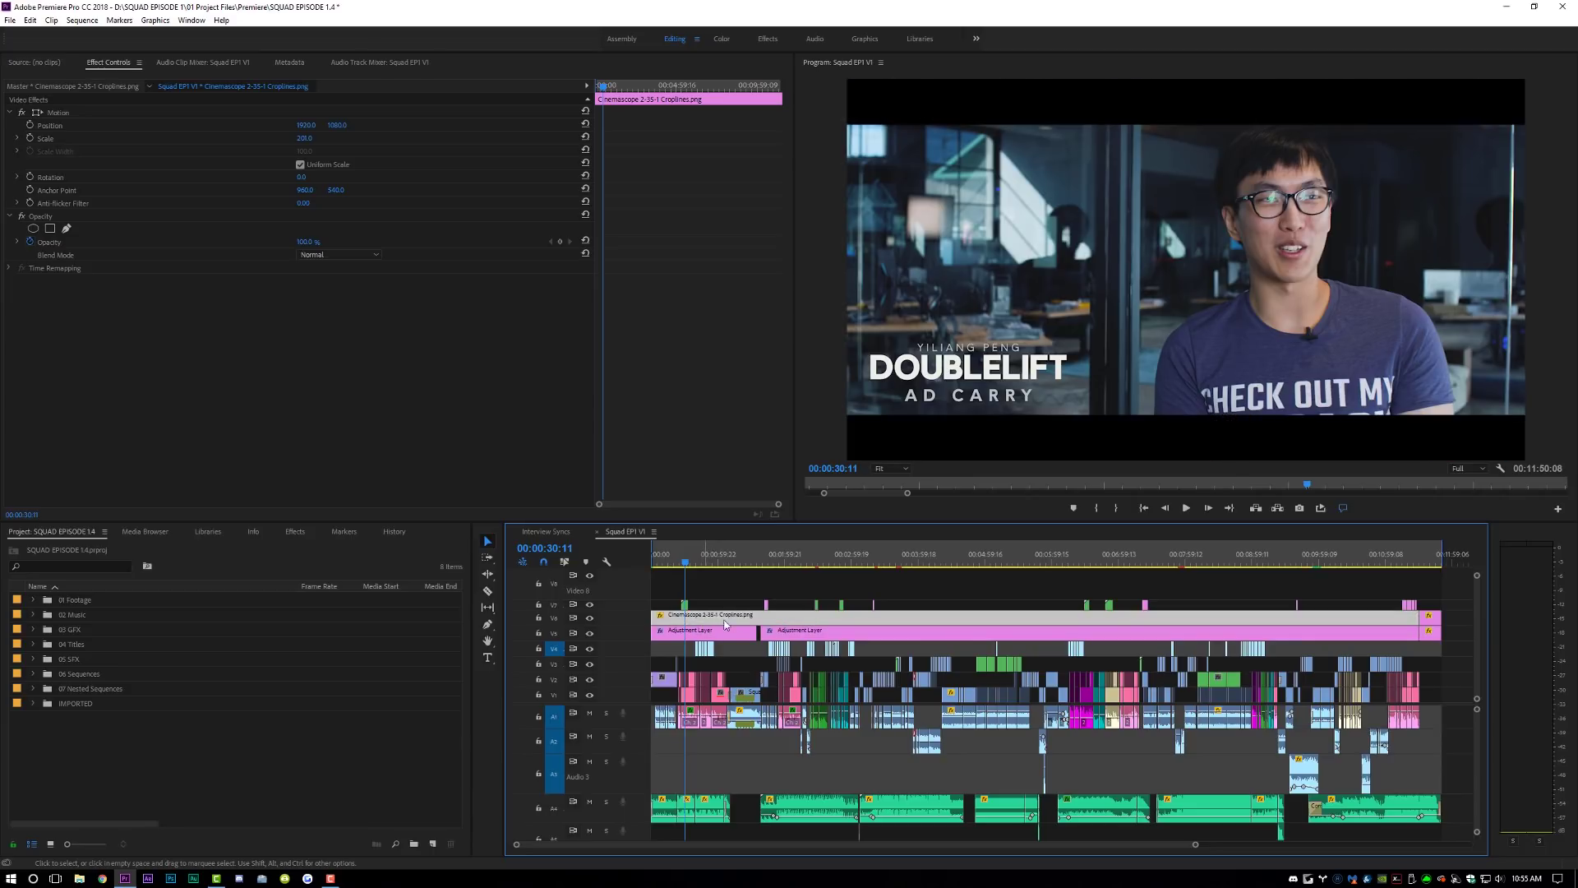
# Inspect the effects on the two adjustment layers below the croplines overlay, and clear the selection
pyautogui.click(714, 638)
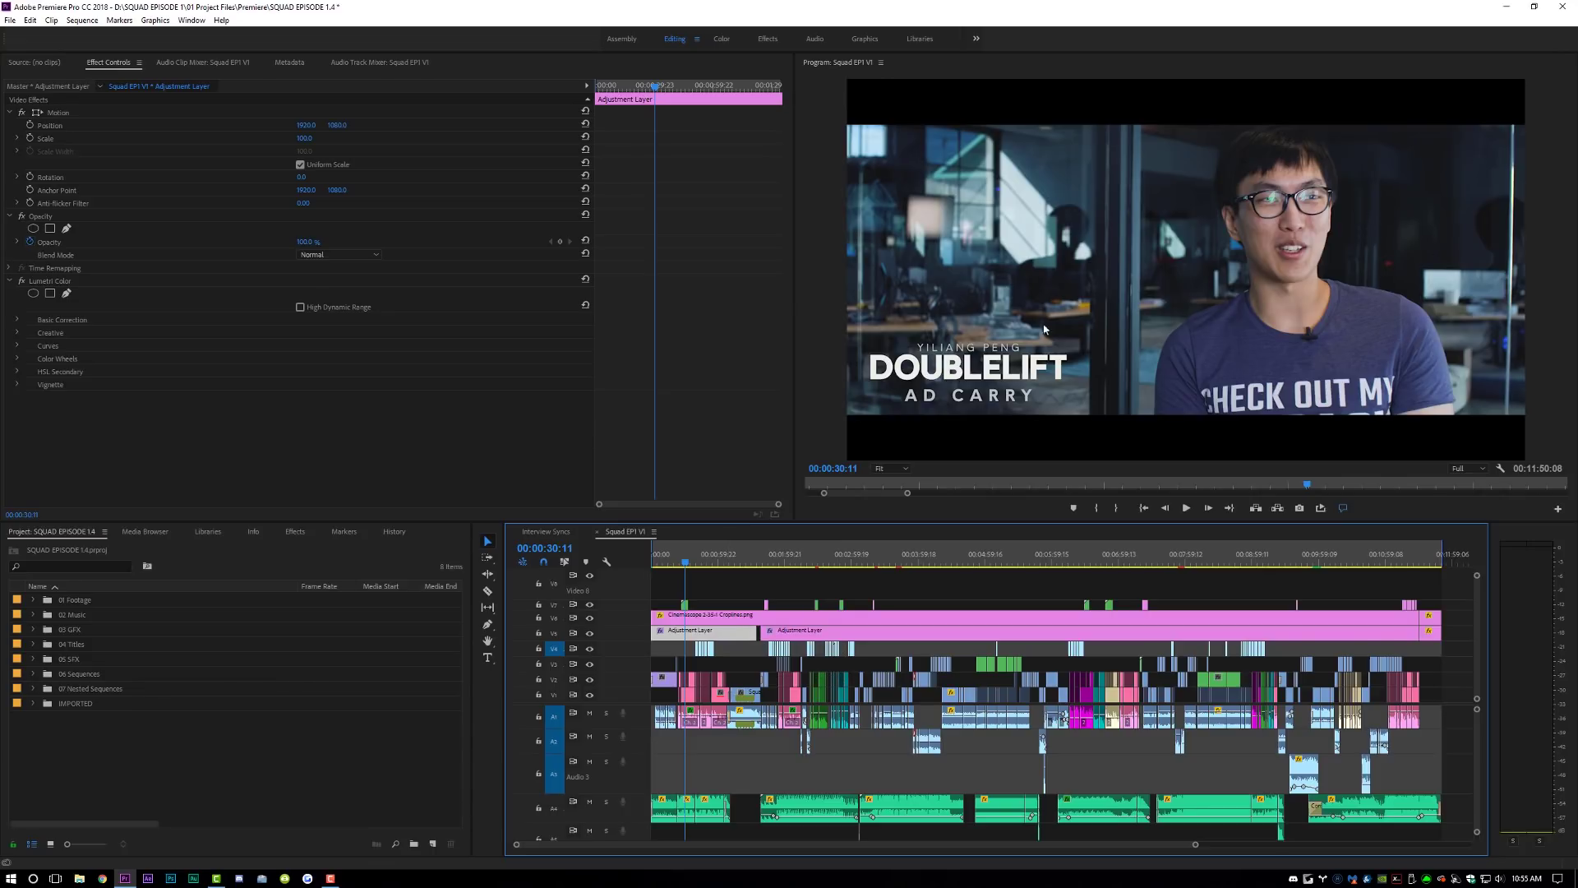
pyautogui.click(921, 561)
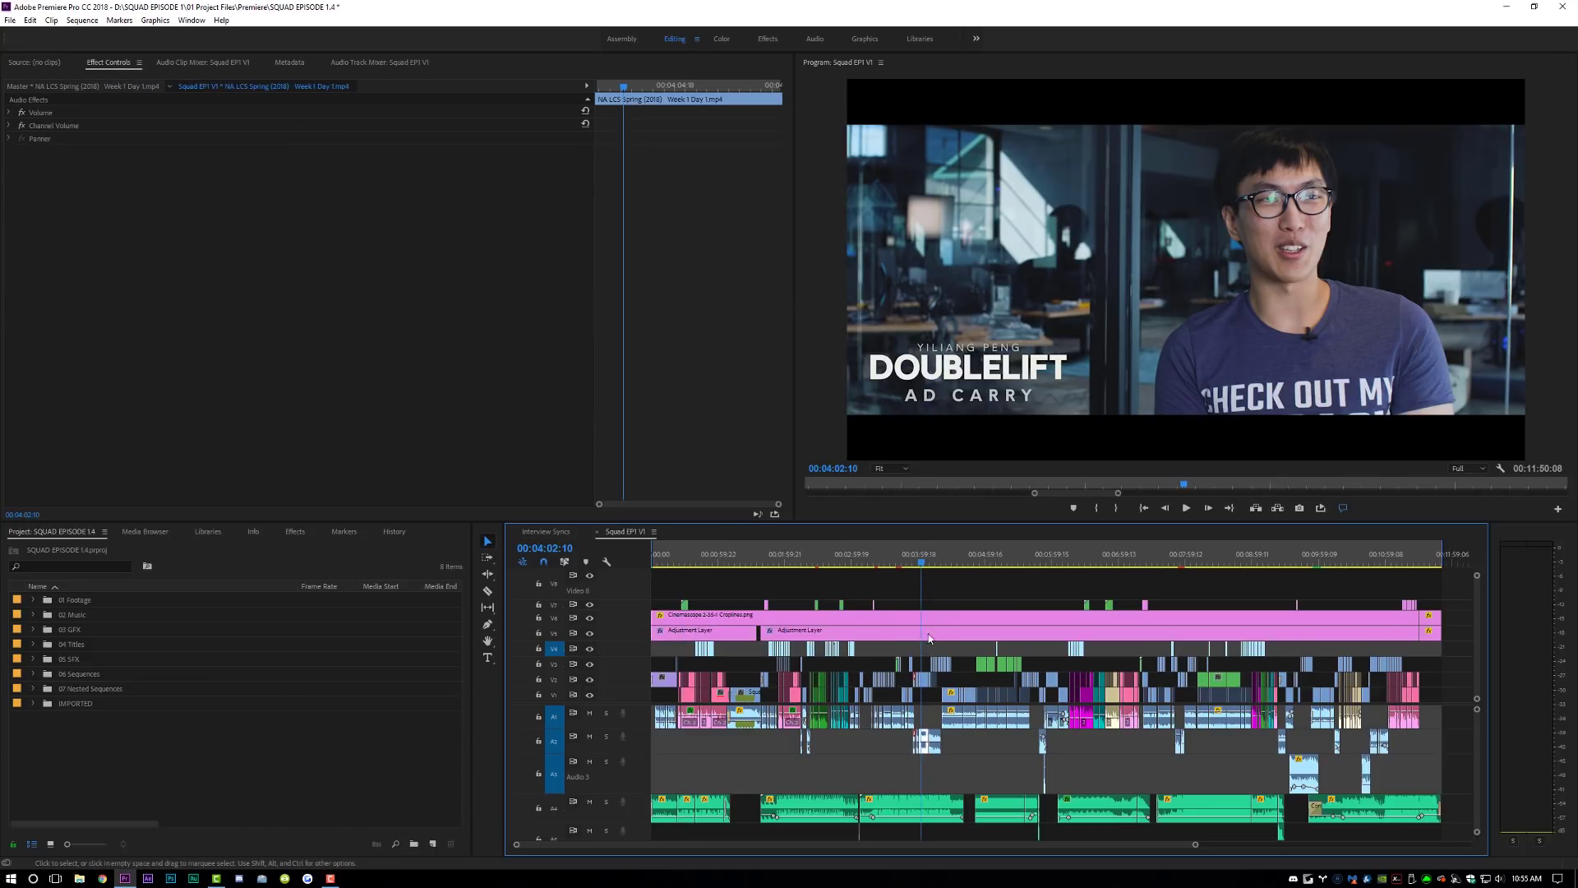
pyautogui.click(896, 638)
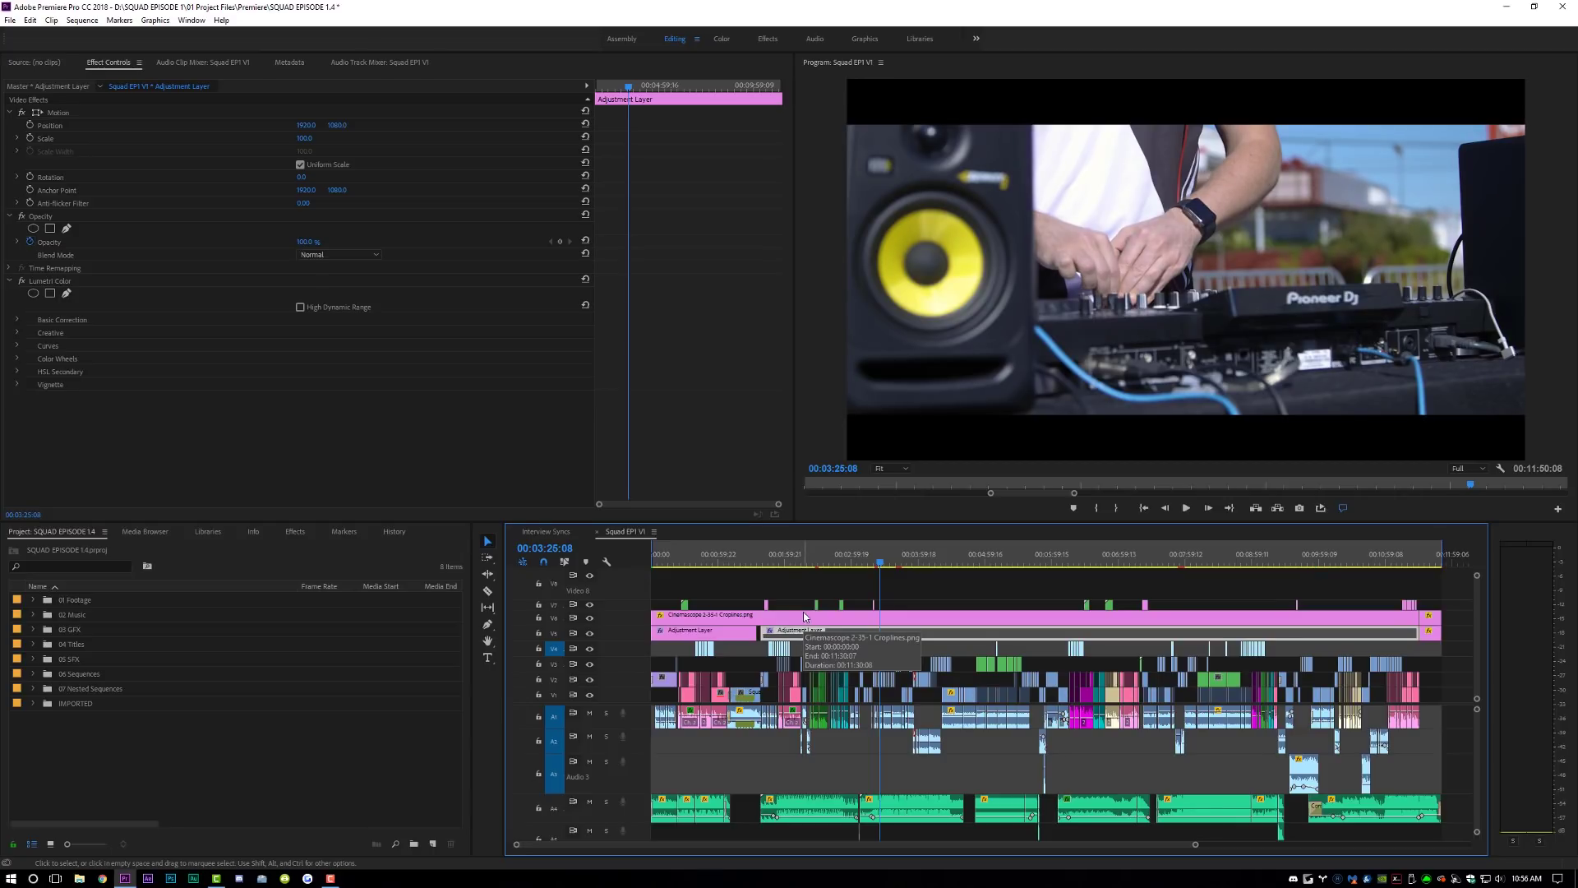
pyautogui.hotkey('ctrl', 'shift', 'a')
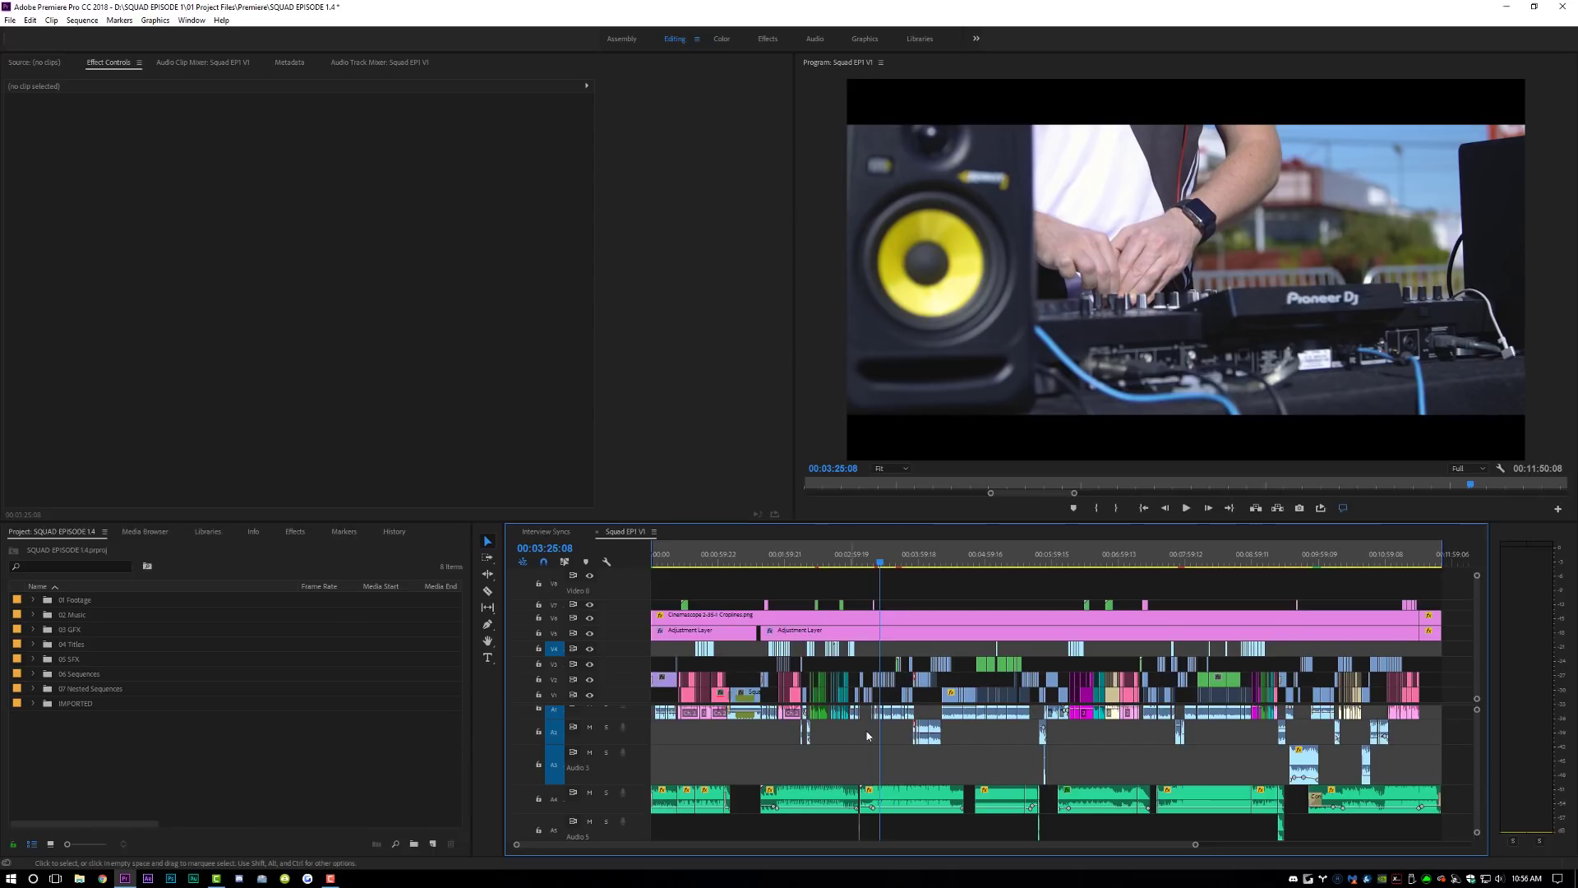
# Play the sequence from 00:03:05:10 across the short sound clip on track A5 that fills the gap in the music
pyautogui.scroll(1, 869, 773)
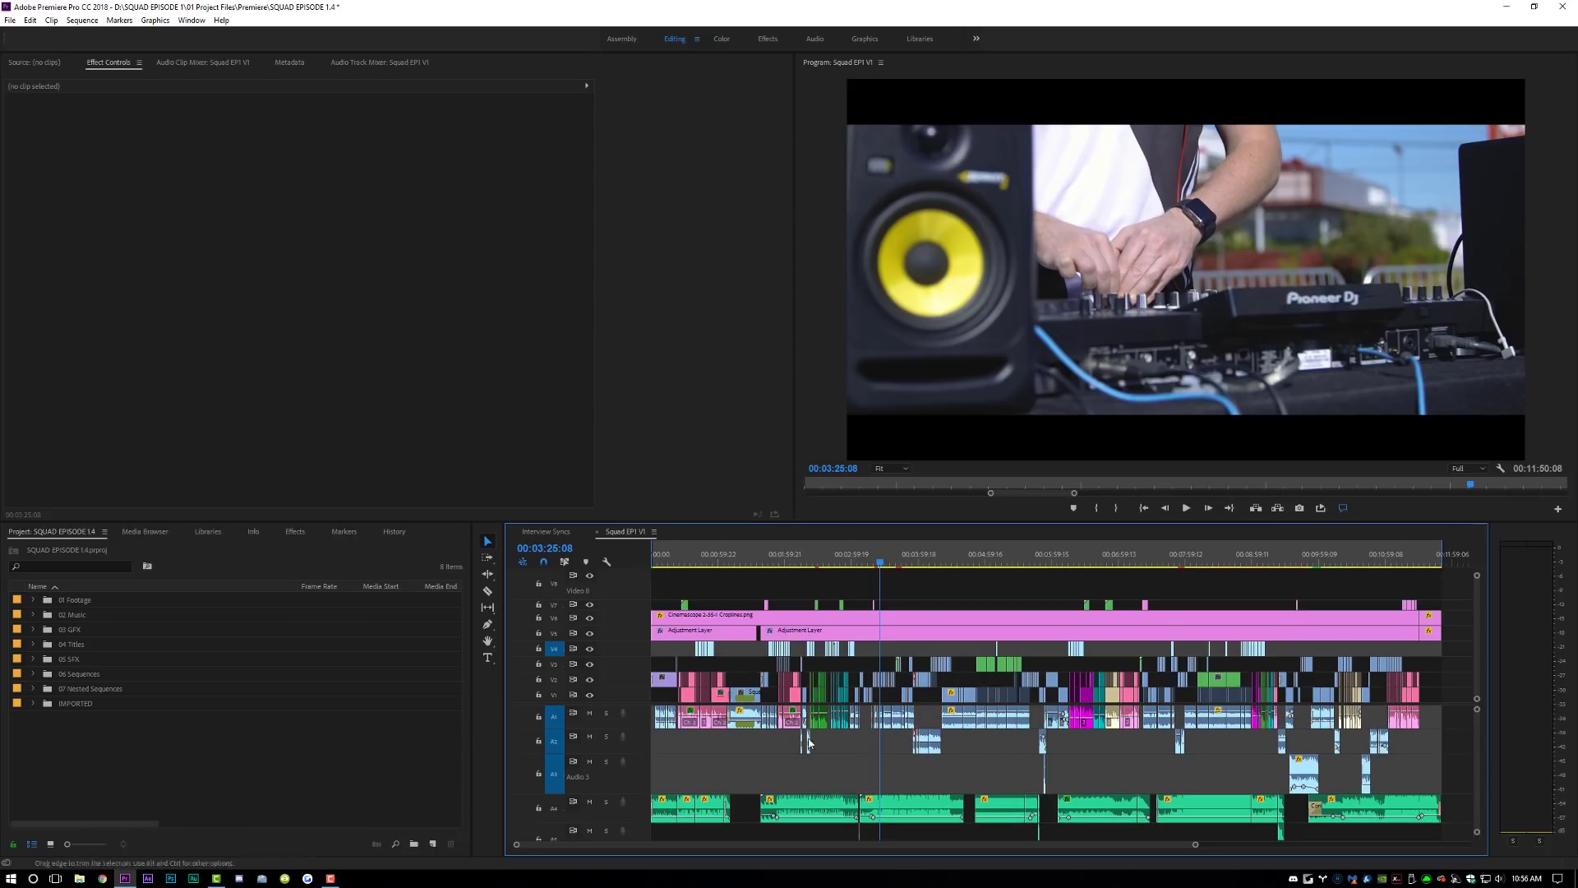
pyautogui.scroll(-2, 846, 768)
pyautogui.scroll(-2, 846, 768)
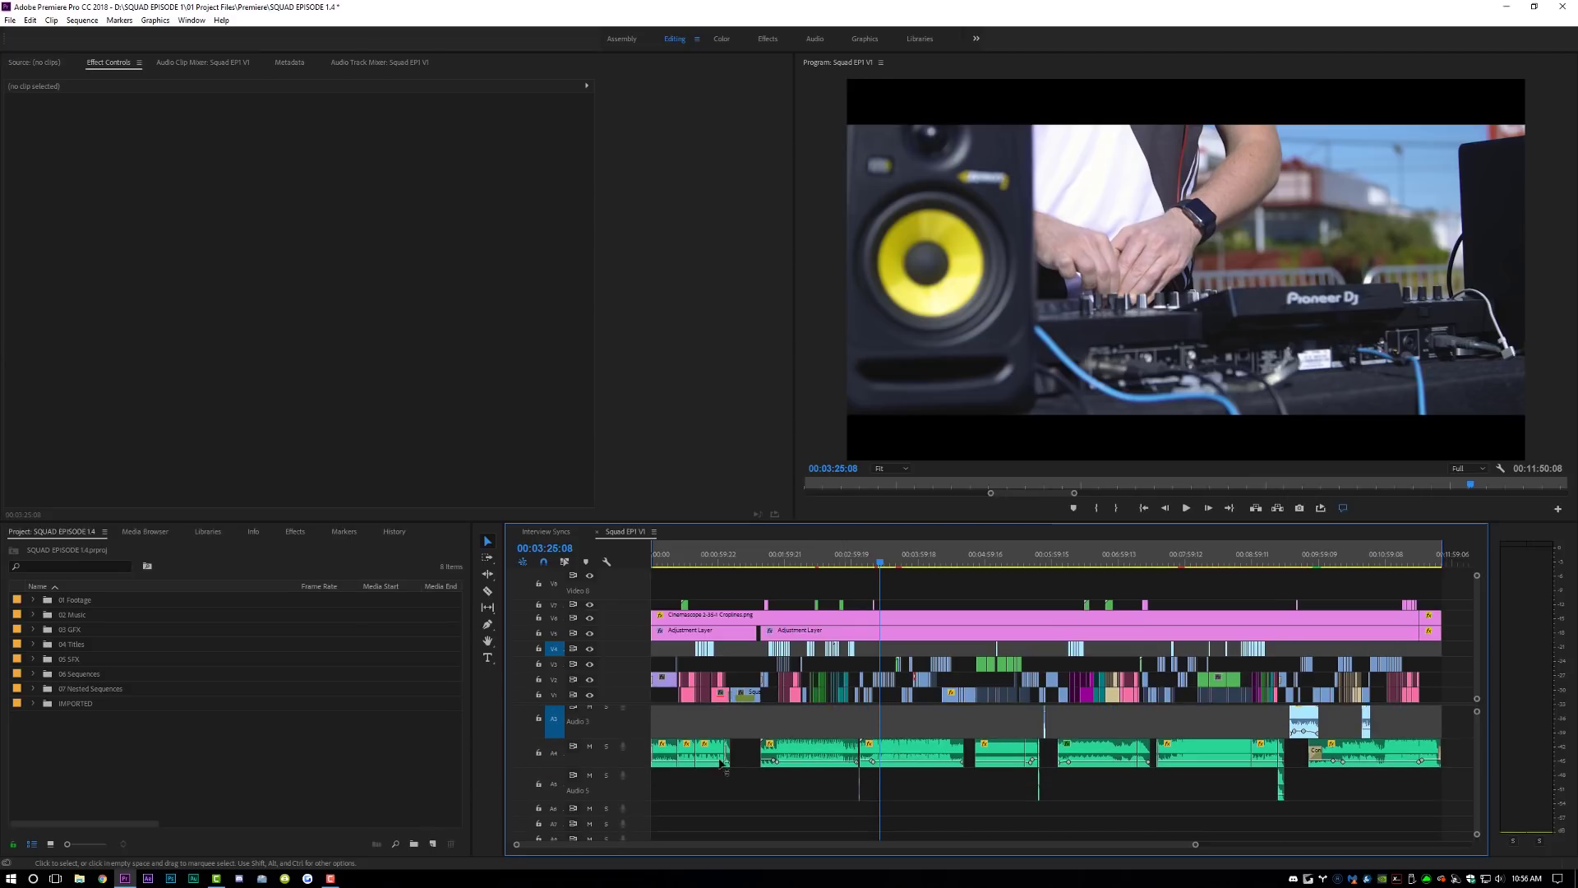
pyautogui.click(855, 558)
pyautogui.click(859, 780)
pyautogui.press('=')
pyautogui.press('=')
pyautogui.press('=')
pyautogui.press('=')
pyautogui.press('=')
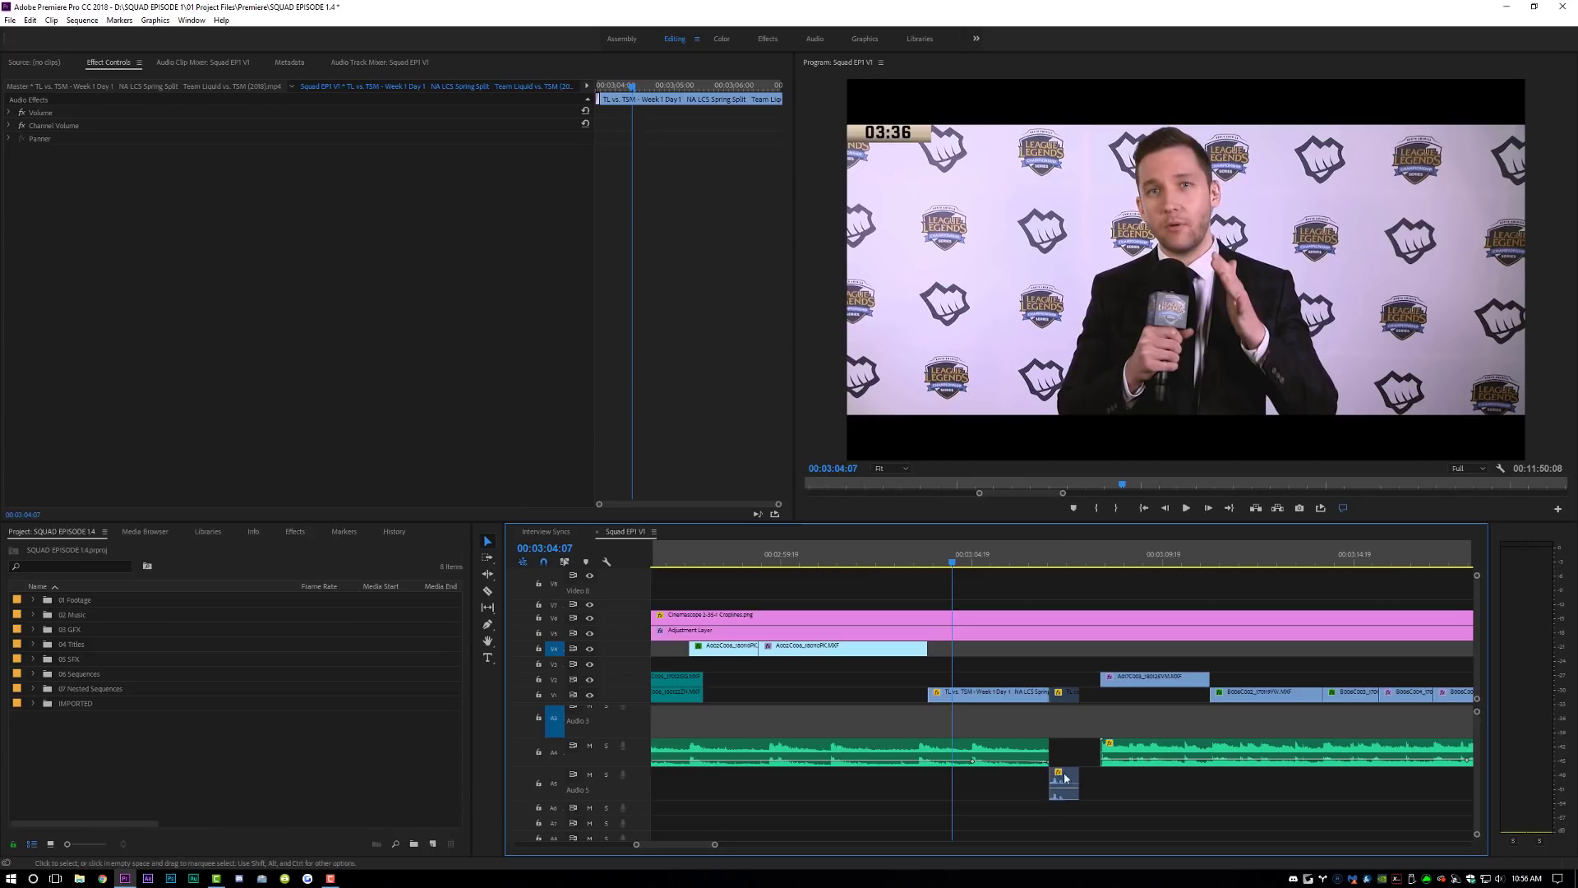
pyautogui.click(996, 559)
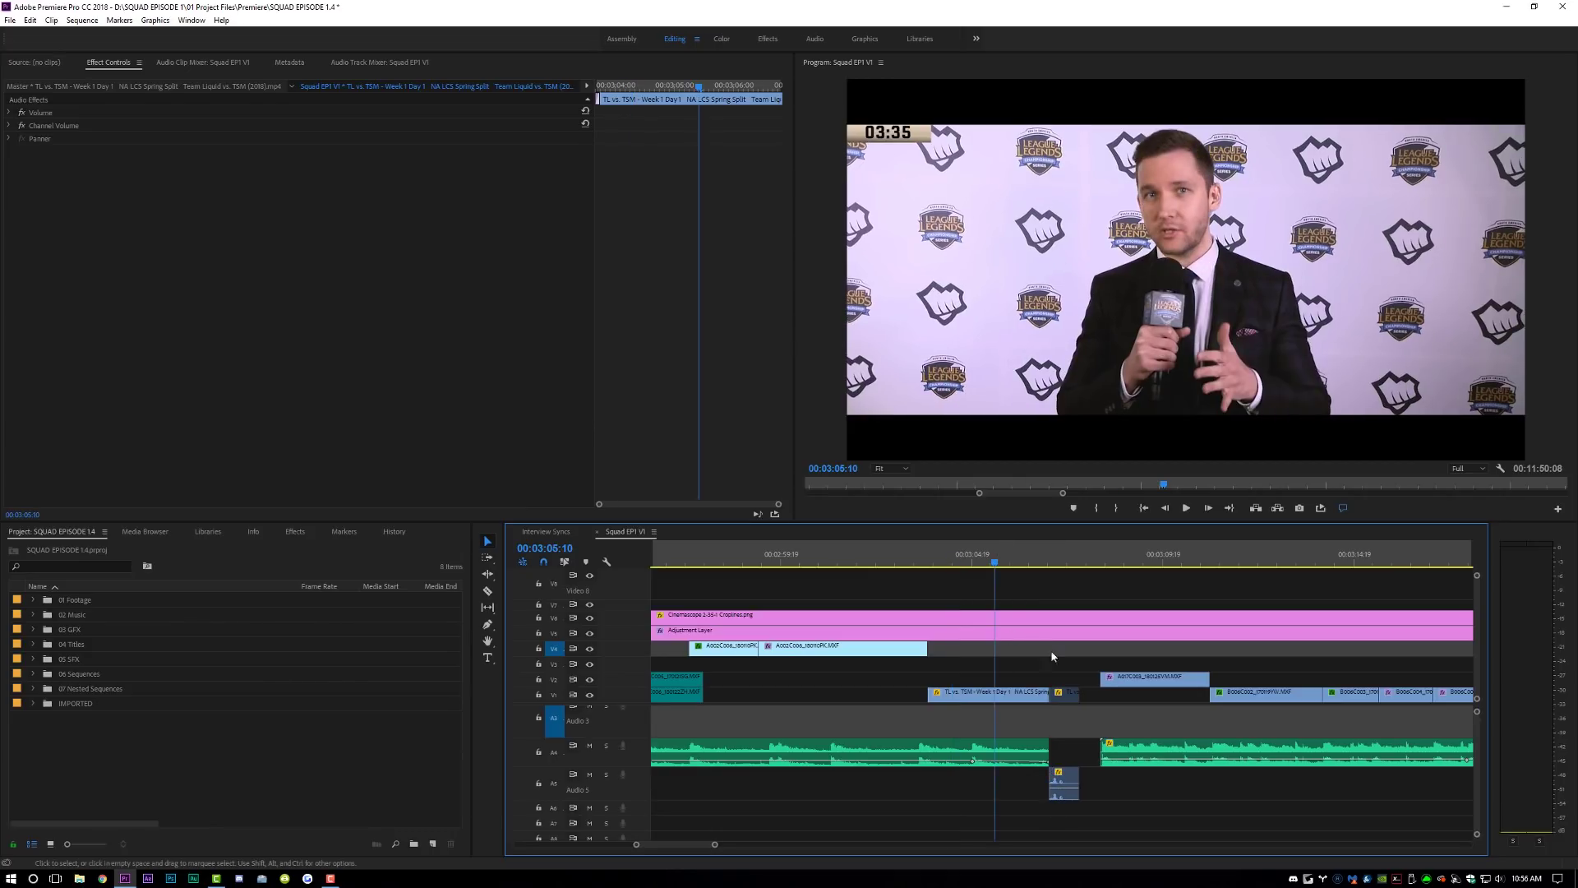
pyautogui.press('space')
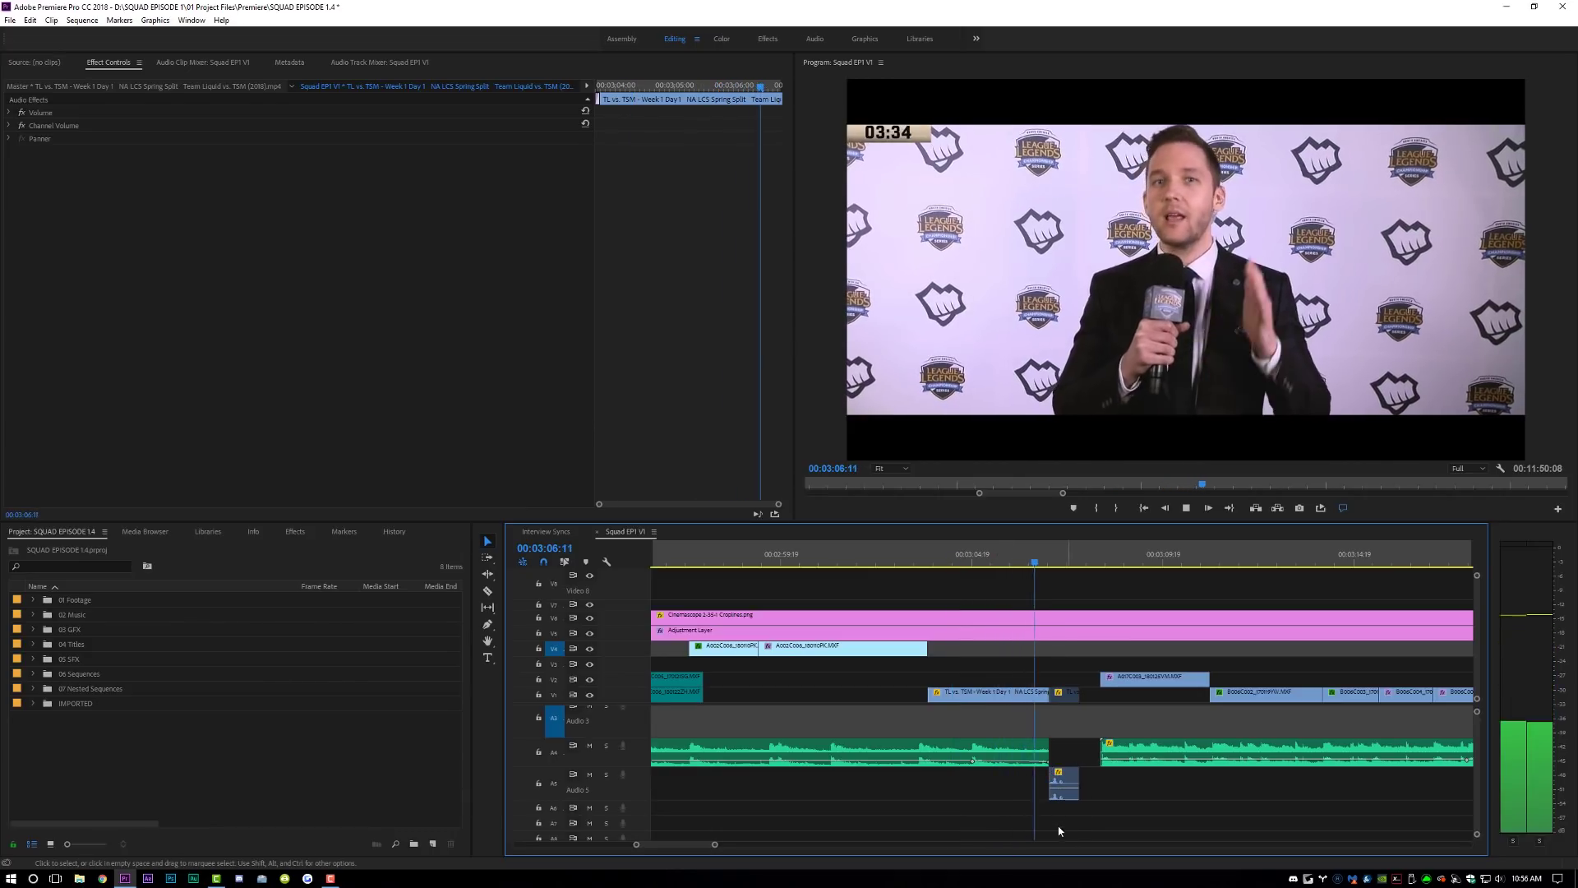
pyautogui.press('space')
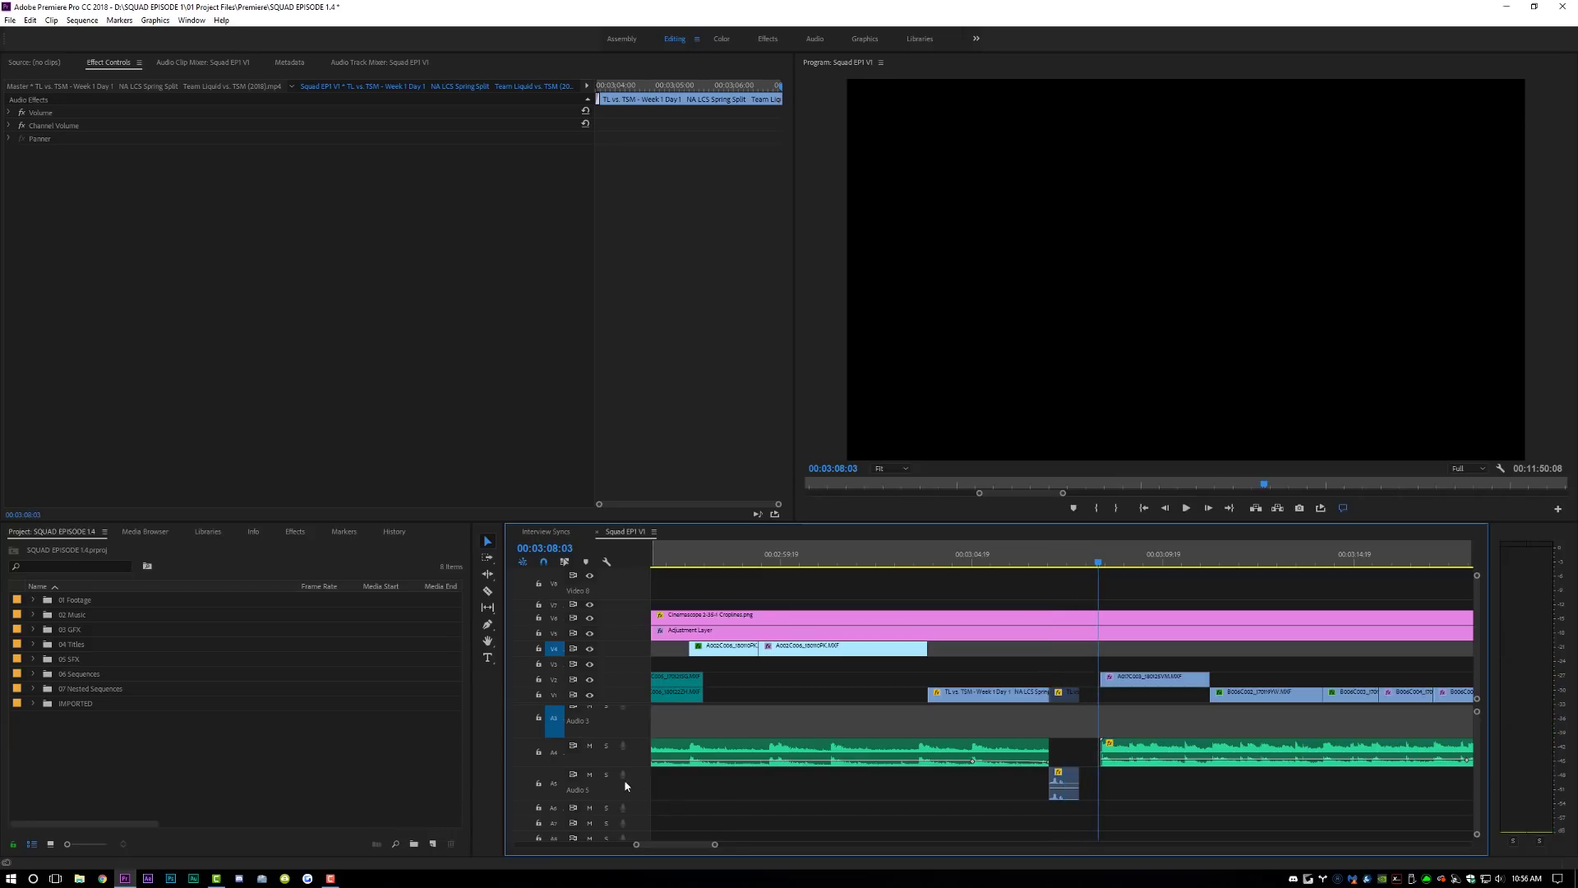
# Solo audio track A5, play the passage around its short sound clip, and turn the solo off again
pyautogui.click(607, 774)
pyautogui.click(1029, 559)
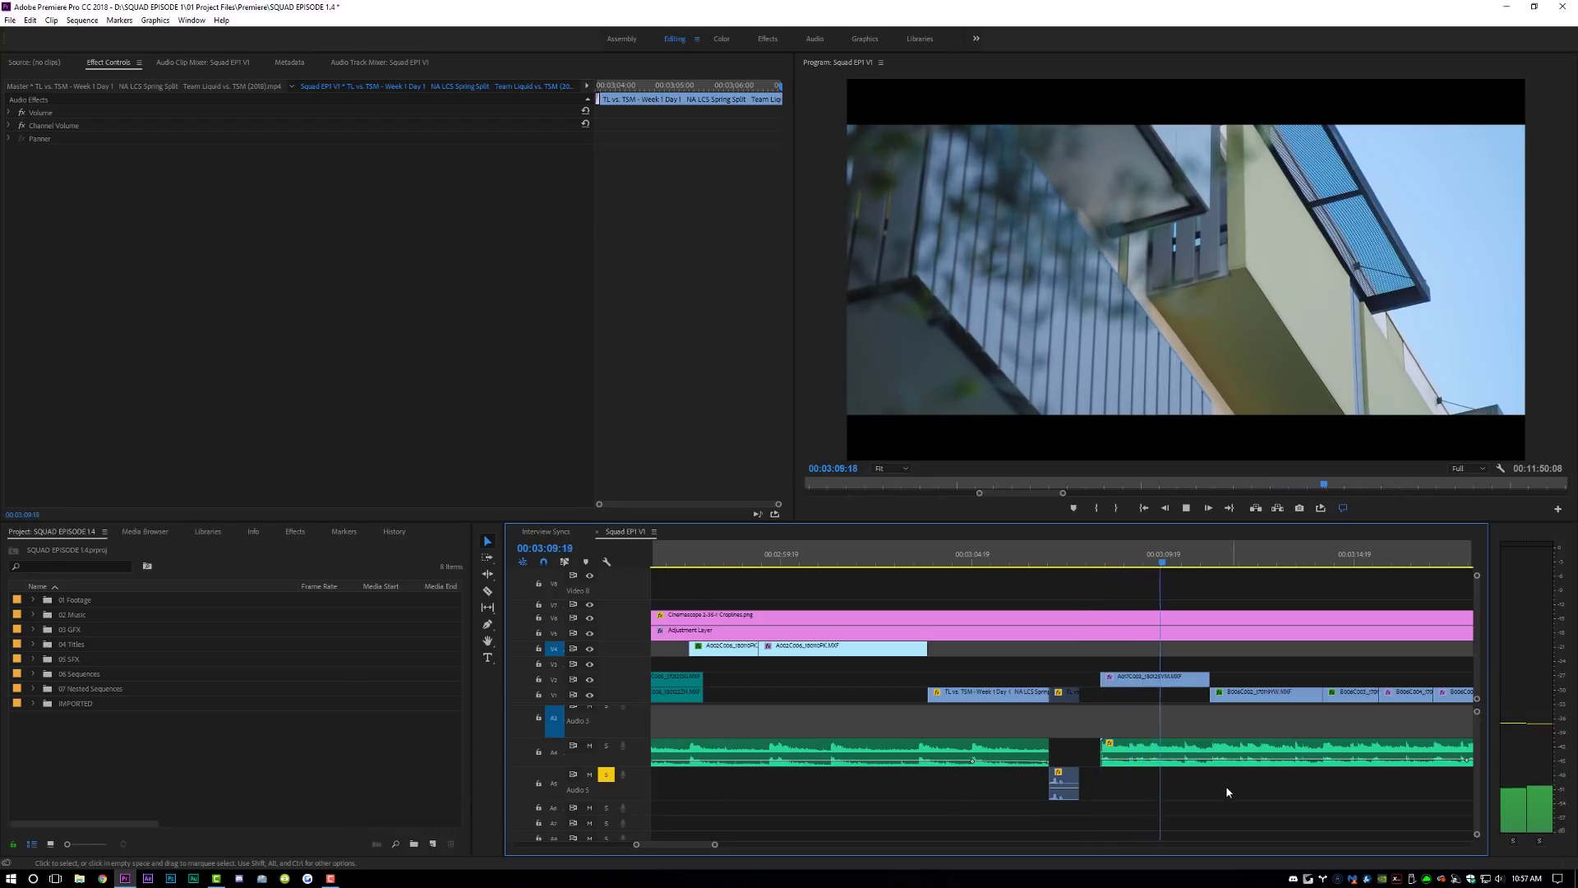
pyautogui.press('space')
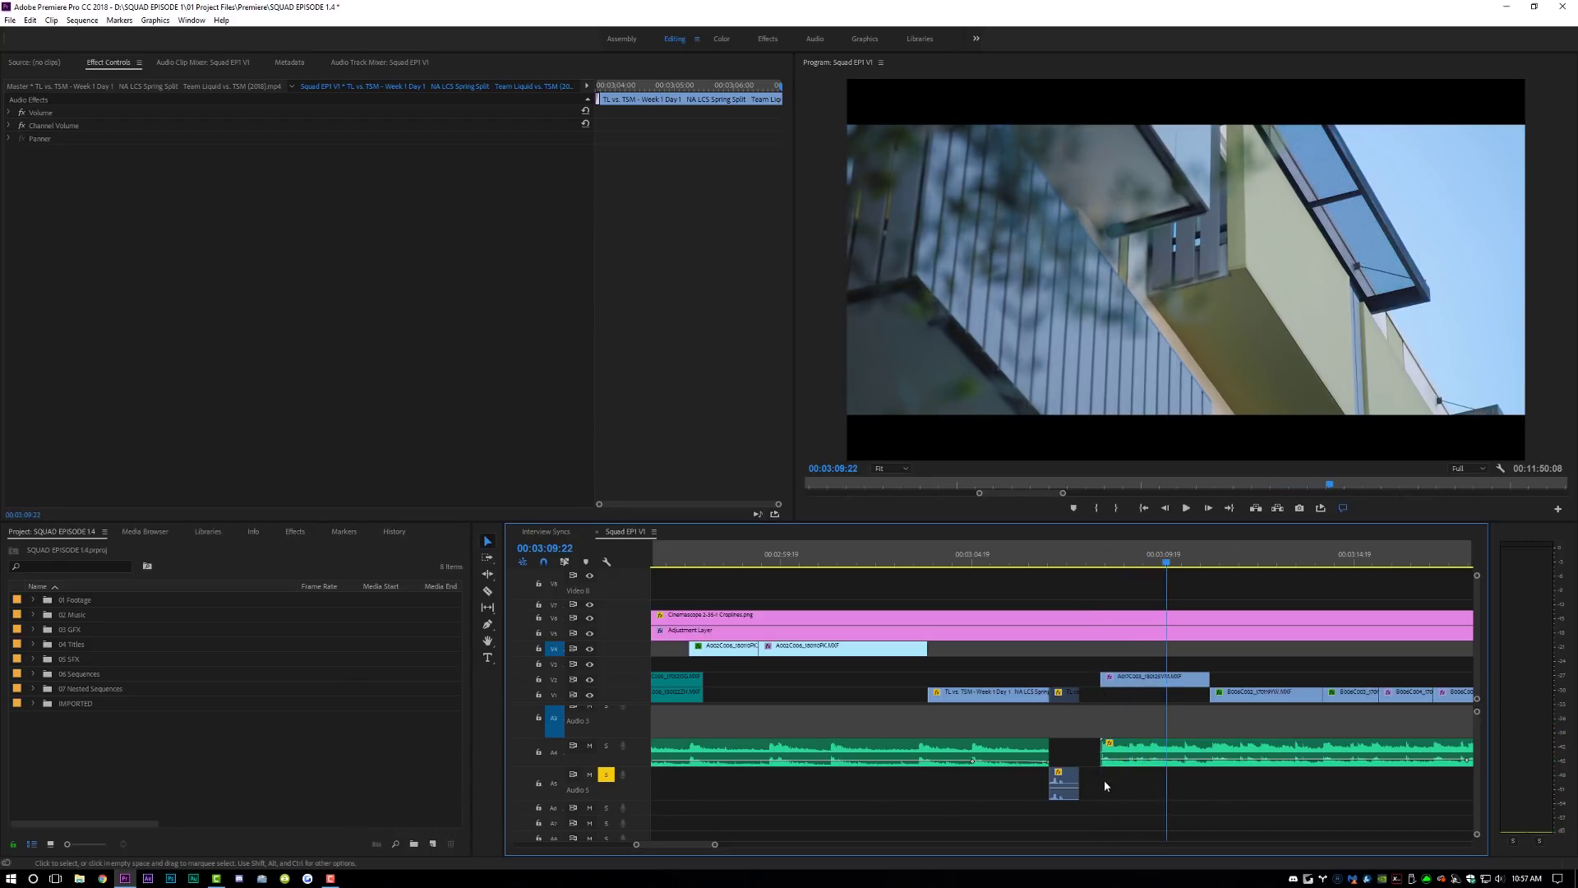
pyautogui.click(605, 776)
# Go to the interview clip A013C005_180122P8.MXF at 00:00:57:21, select its video and show the effects applied to its master clip
pyautogui.moveTo(715, 844); pyautogui.dragTo(1244, 844)
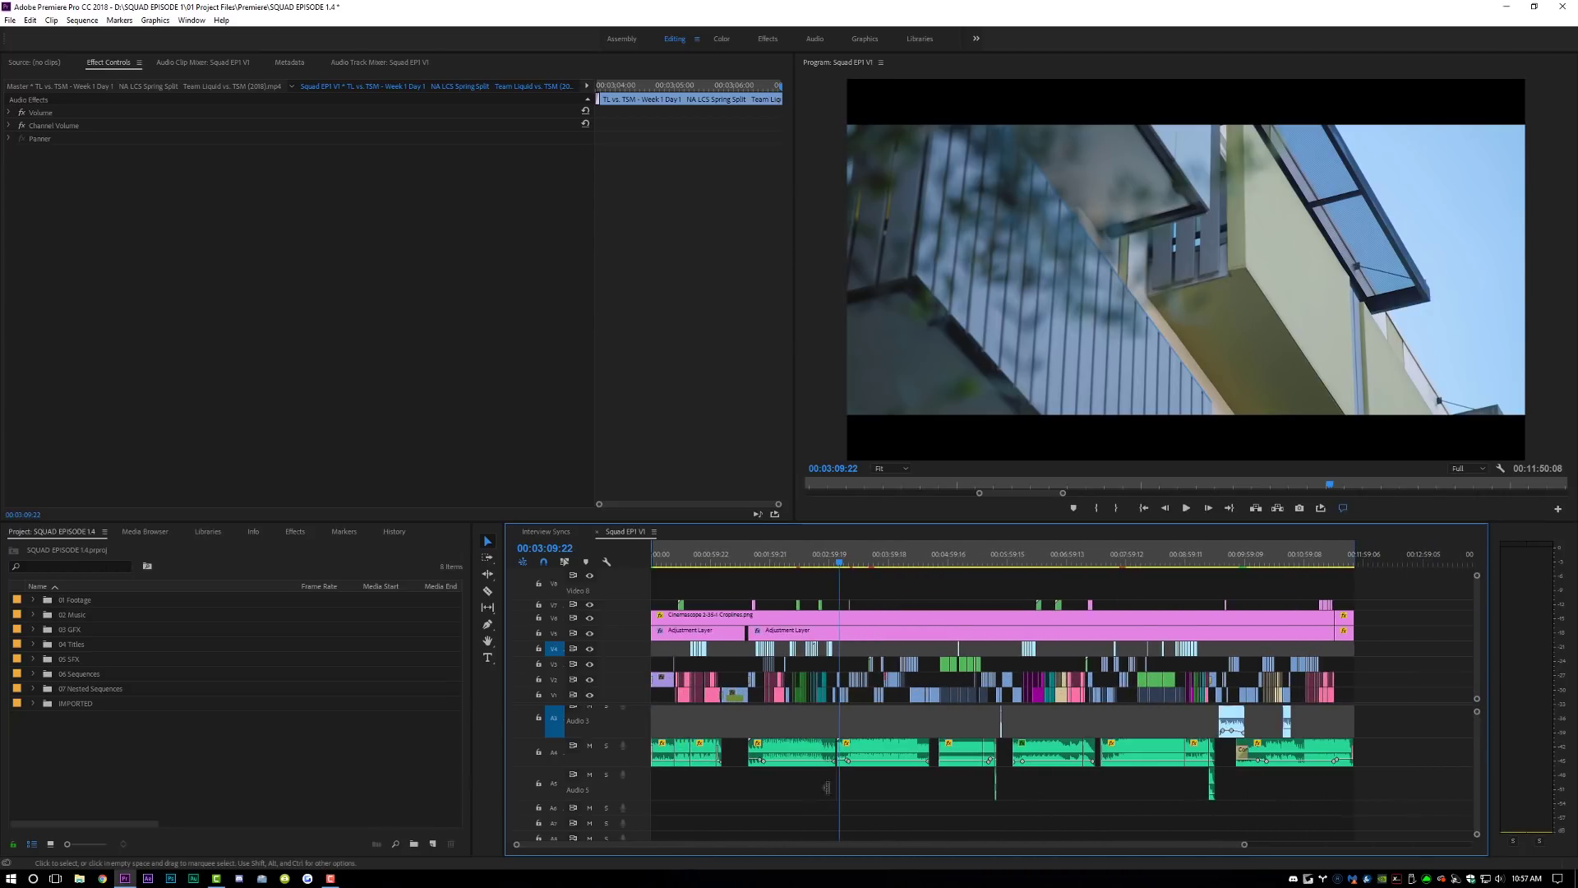
pyautogui.scroll(3, 925, 792)
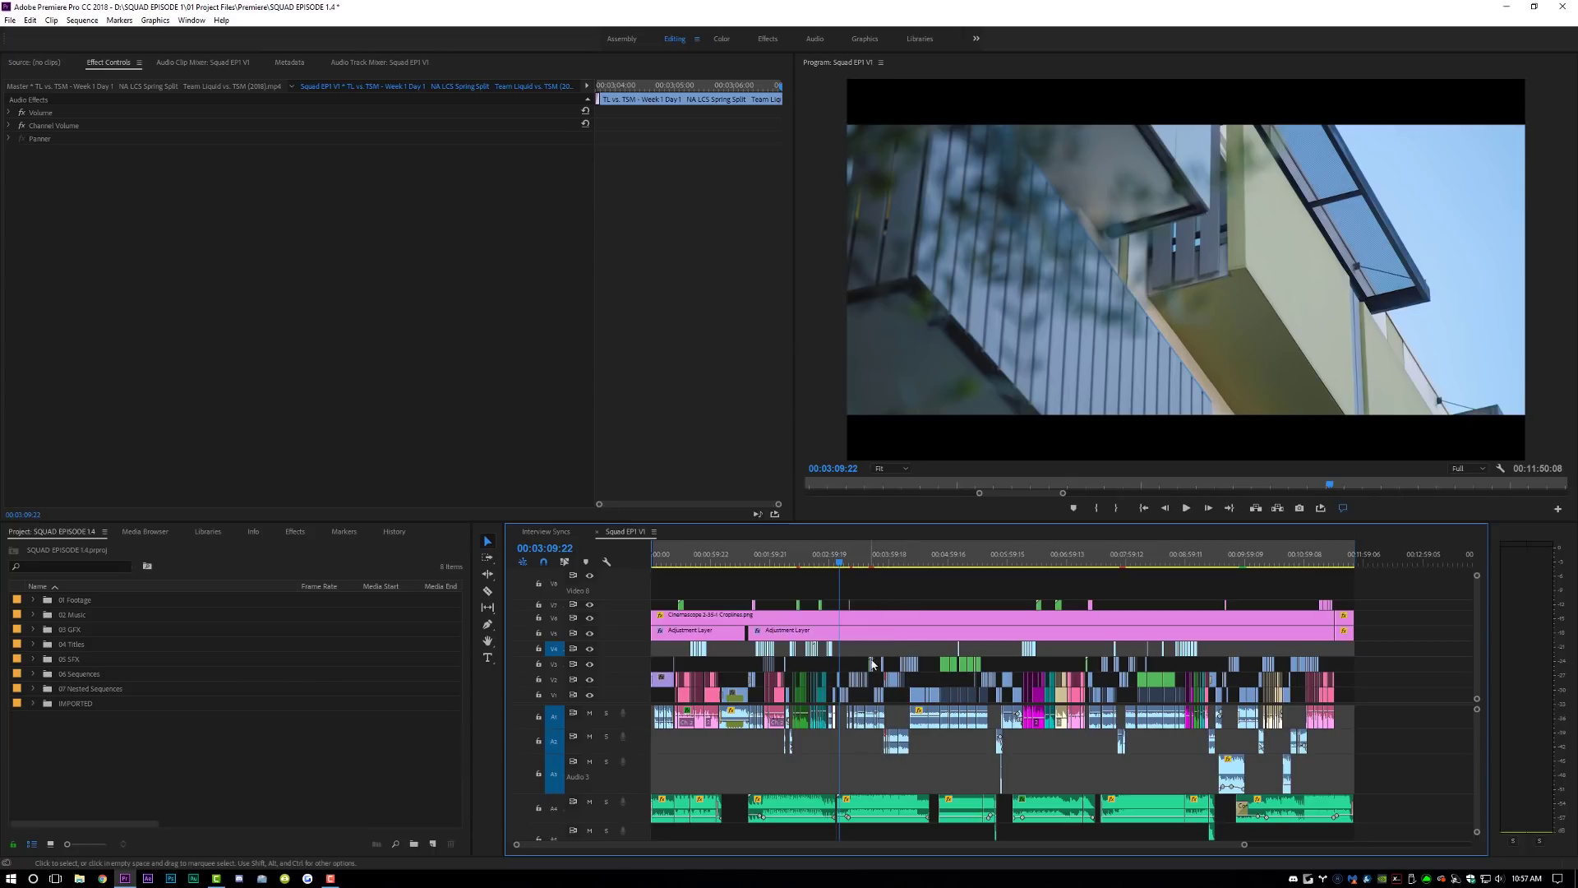
pyautogui.scroll(-3, 870, 772)
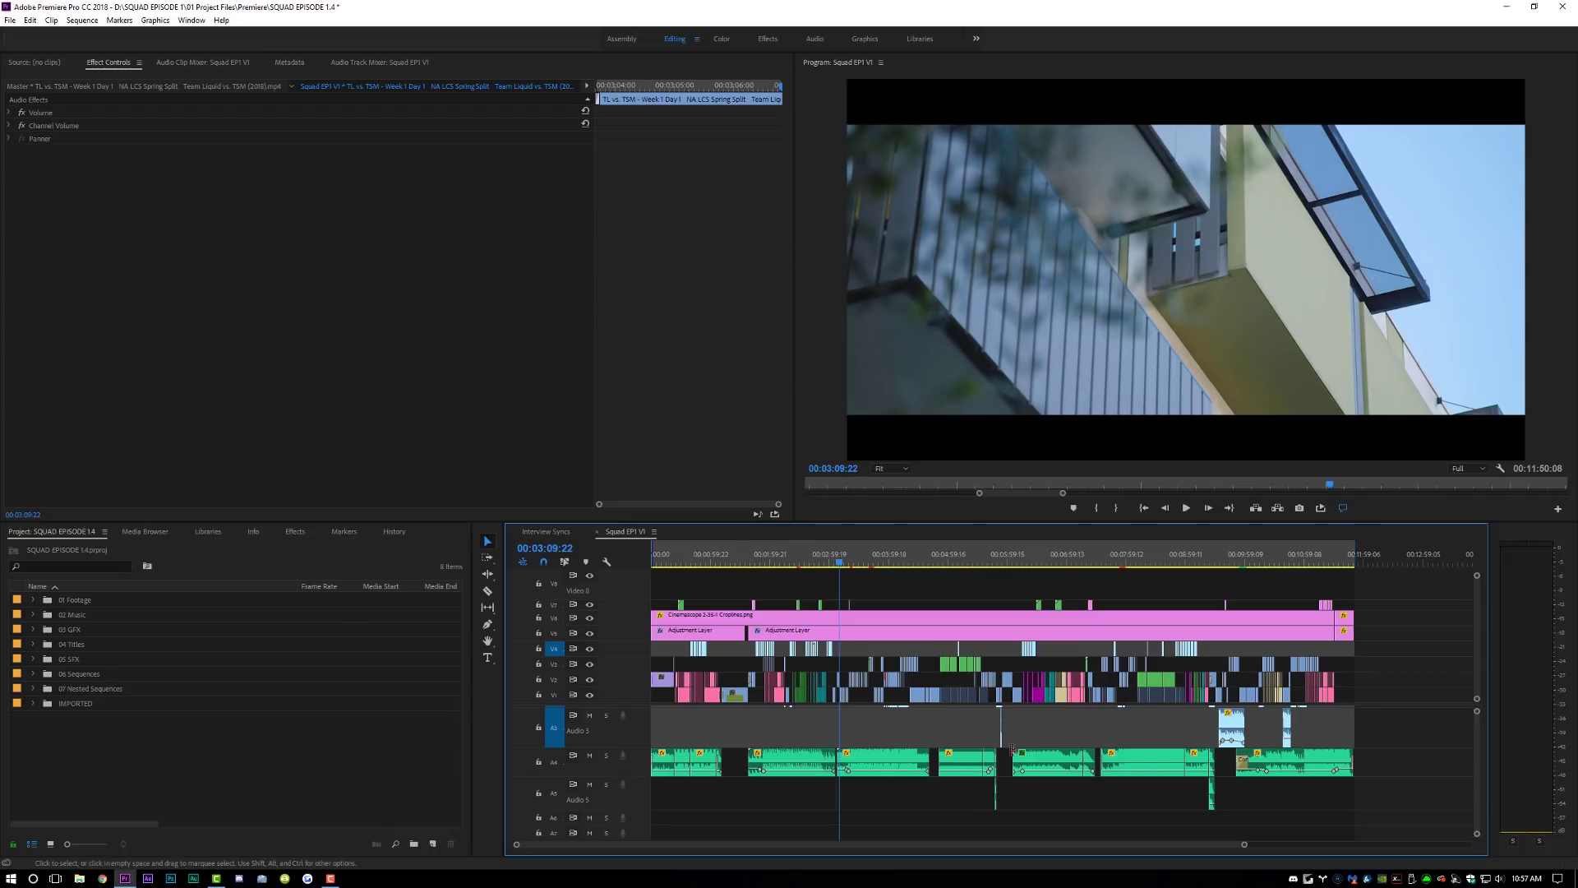
pyautogui.scroll(2, 861, 734)
pyautogui.moveTo(740, 556); pyautogui.dragTo(709, 556)
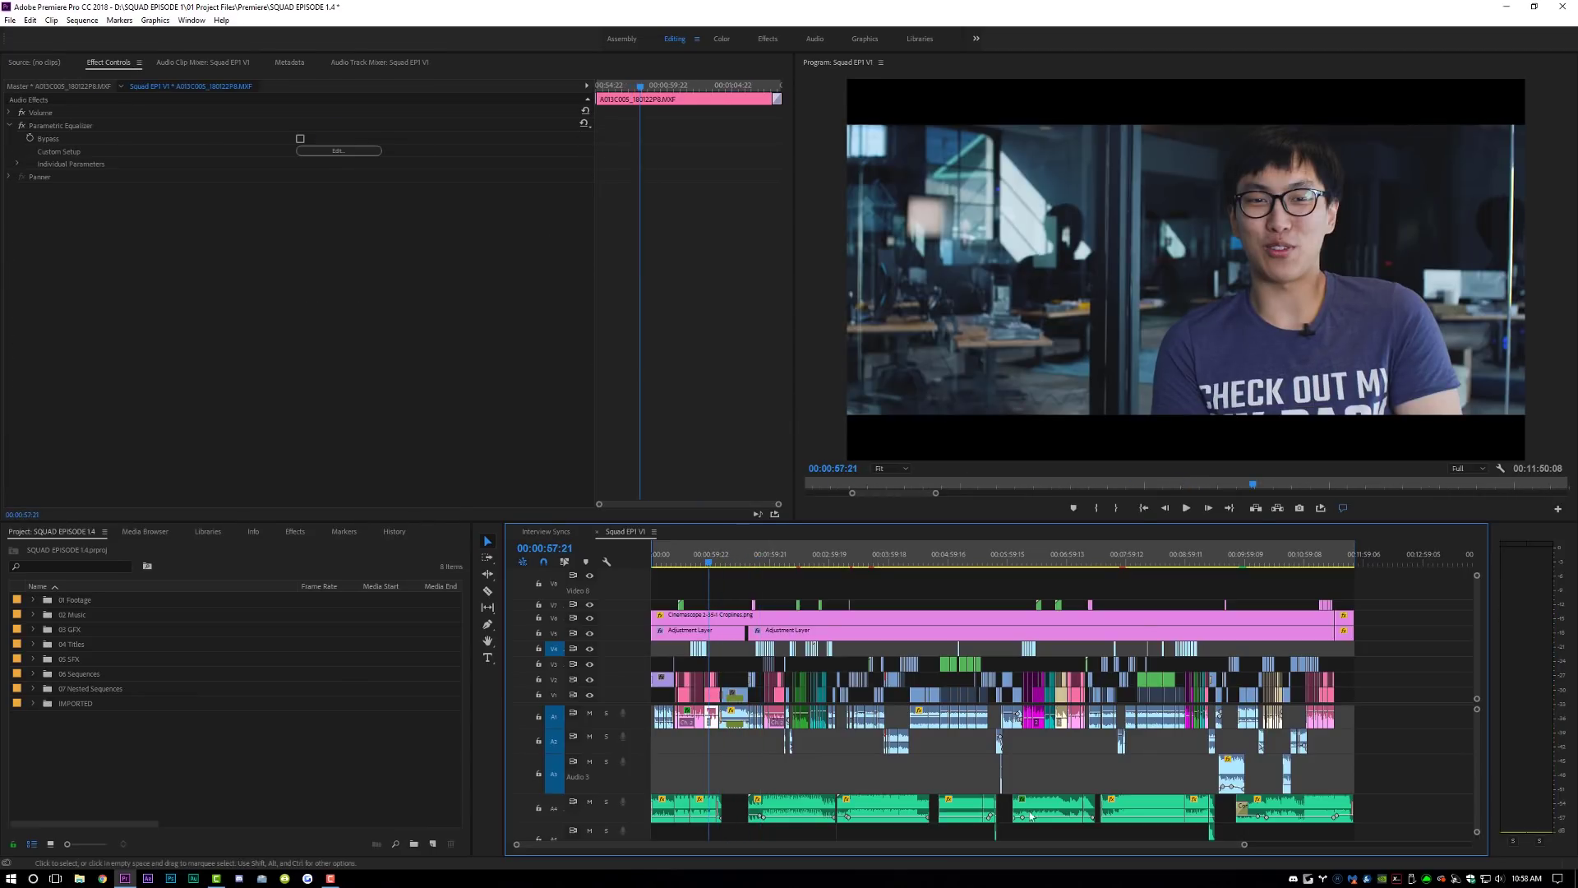
pyautogui.moveTo(1243, 844); pyautogui.dragTo(696, 844)
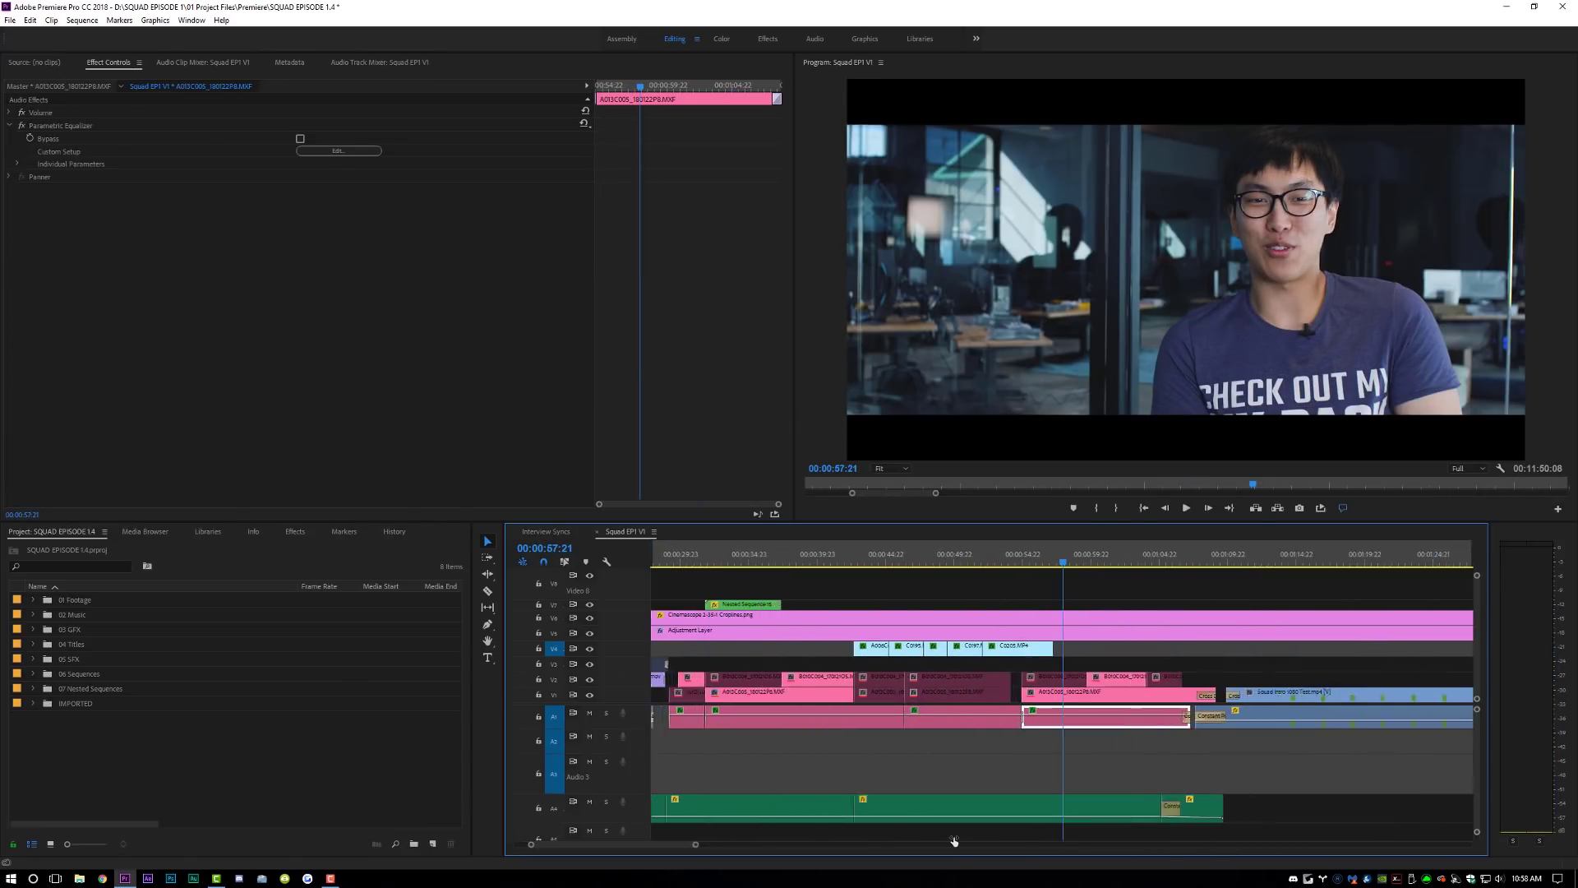
pyautogui.click(1078, 695)
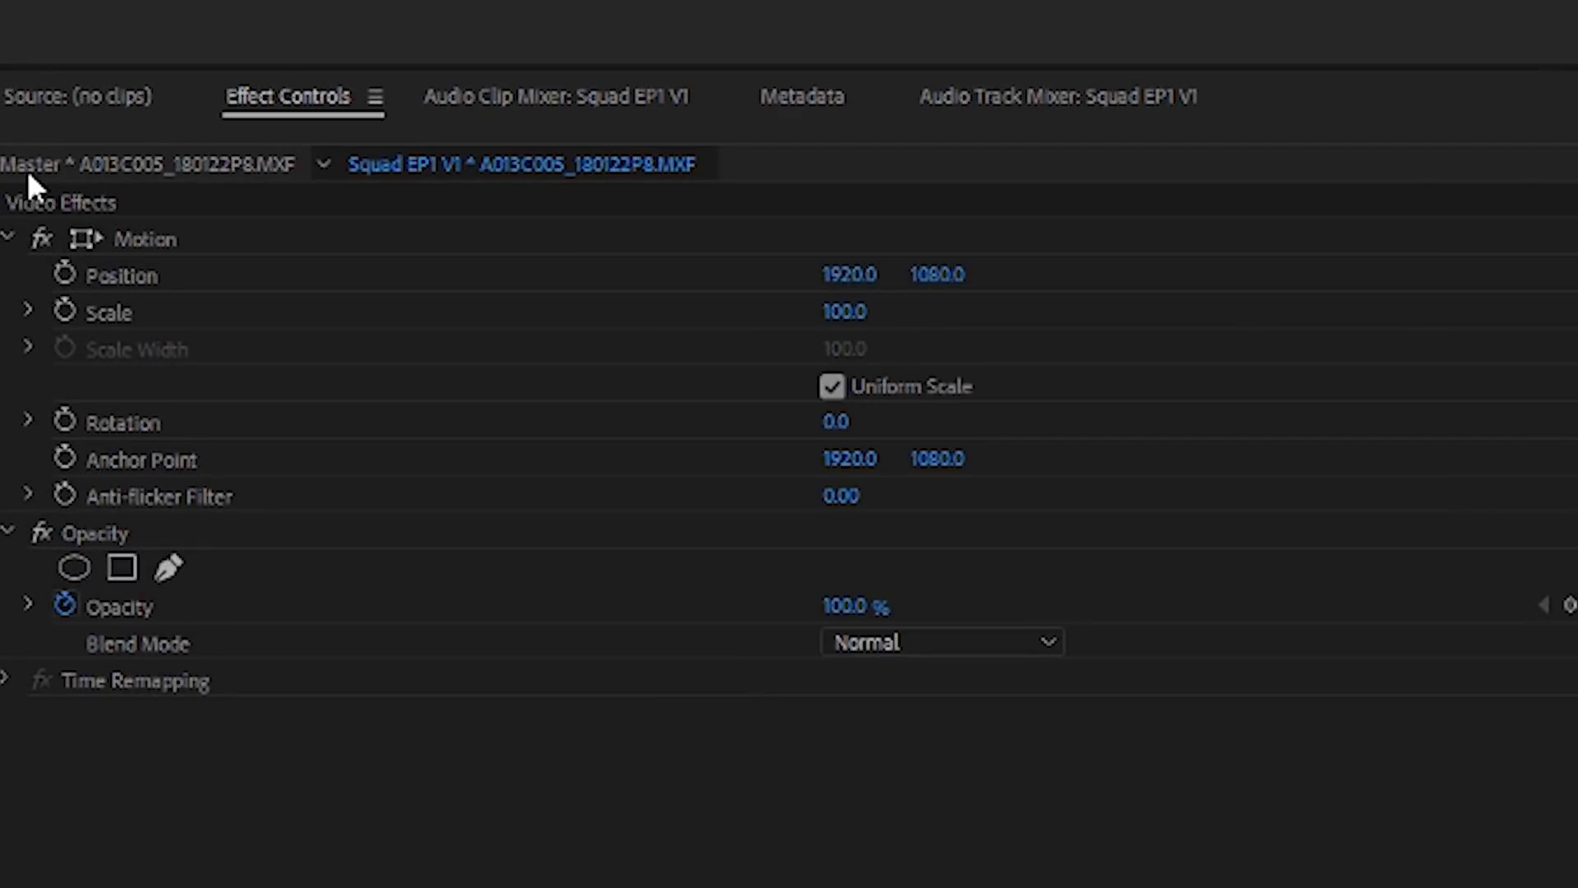
pyautogui.click(127, 163)
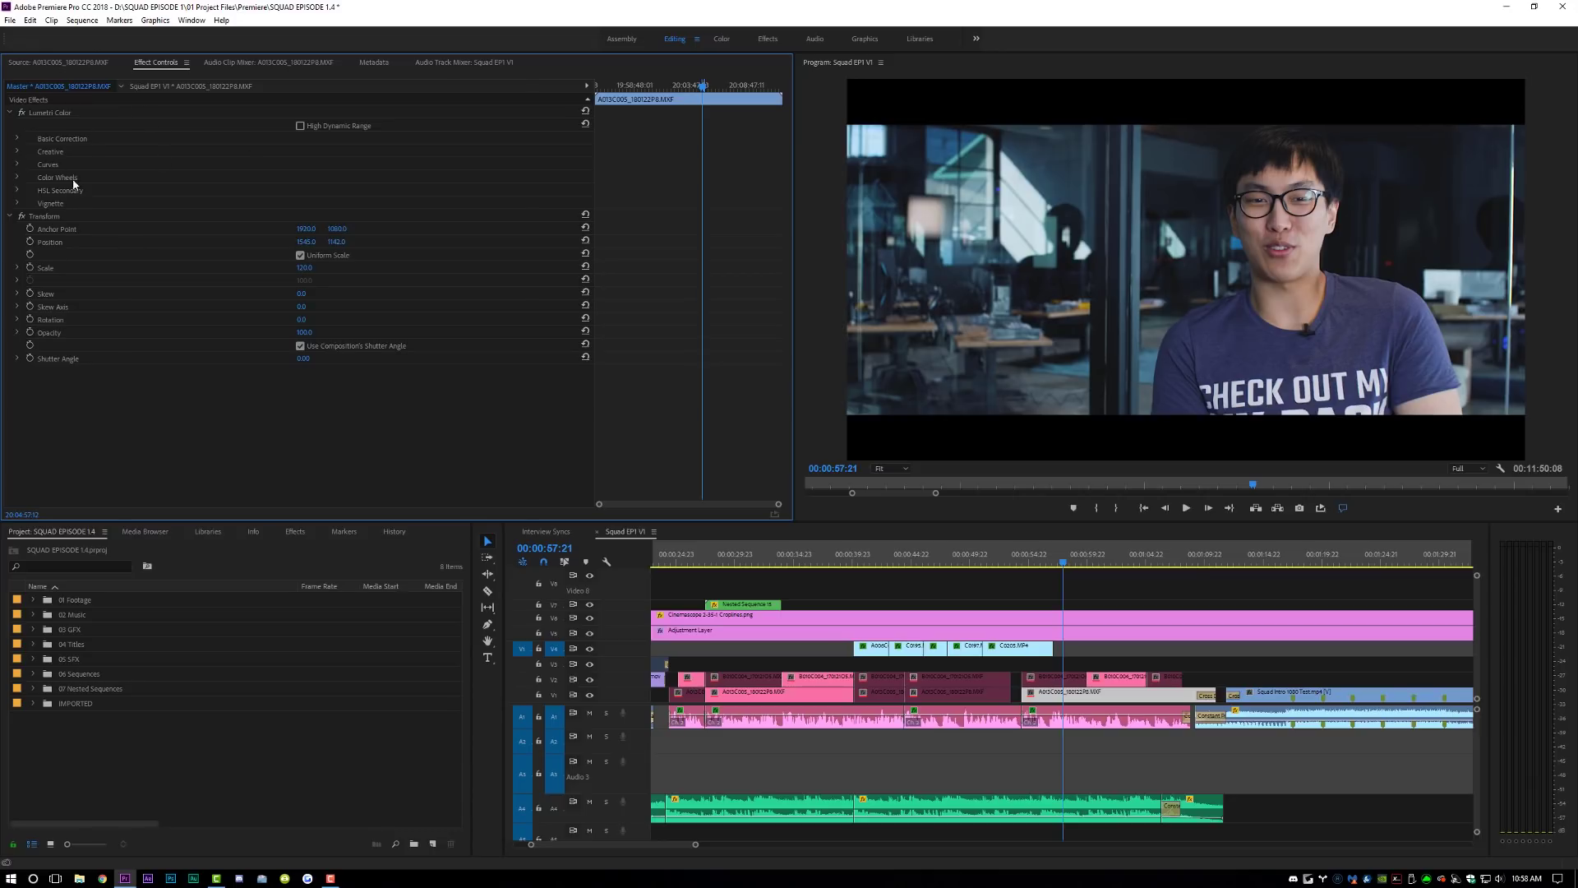
# Check how the same interview source looks in another section of the sequence, at 00:02:07:11
pyautogui.moveTo(694, 846); pyautogui.dragTo(1100, 844)
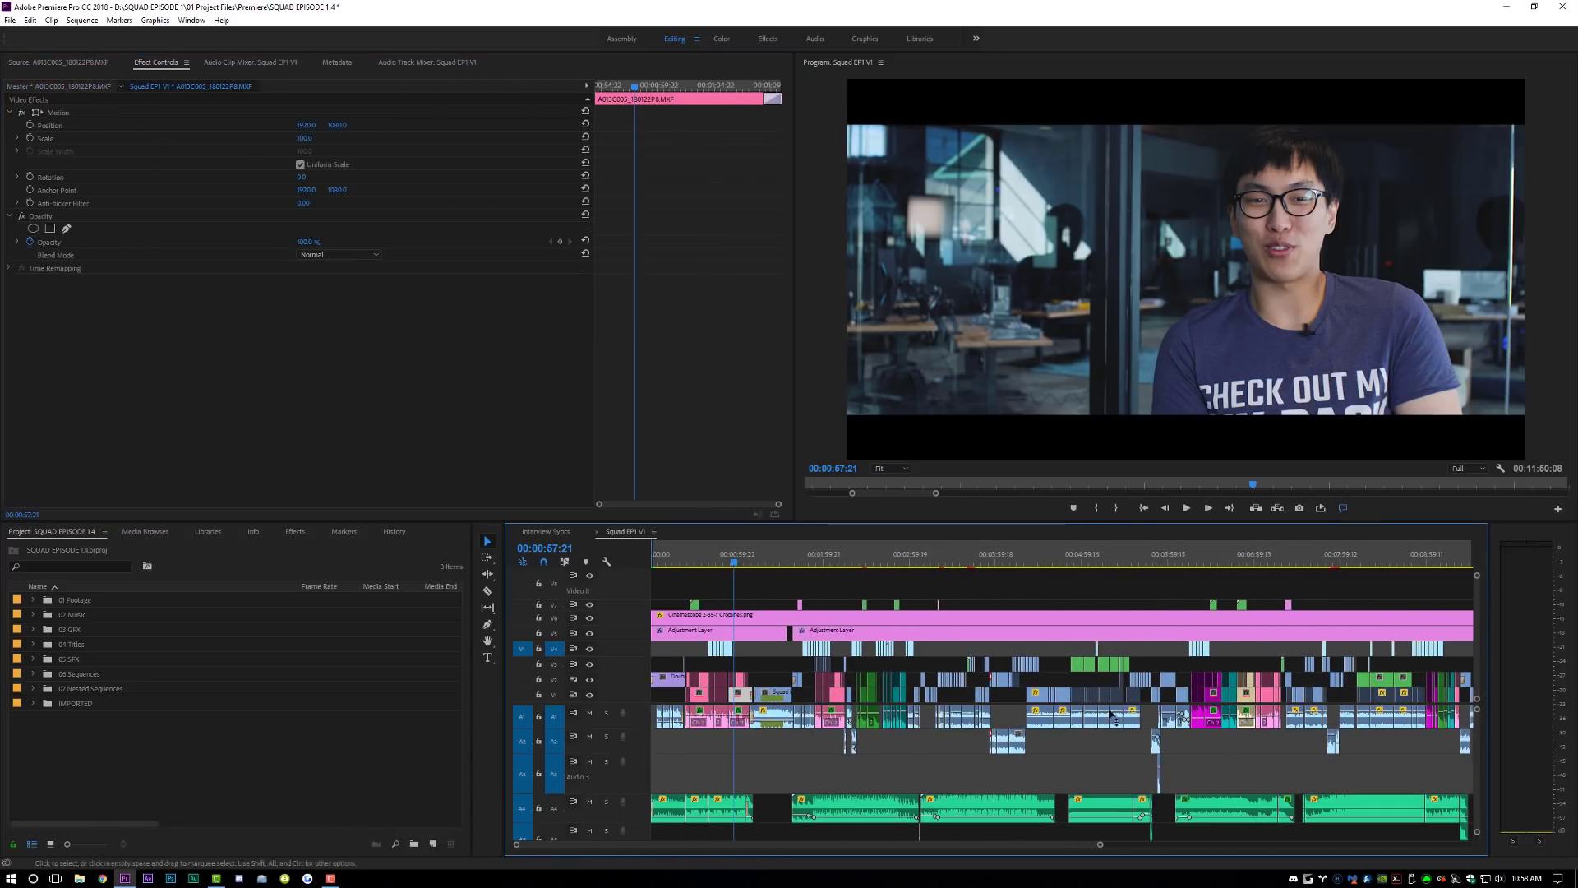
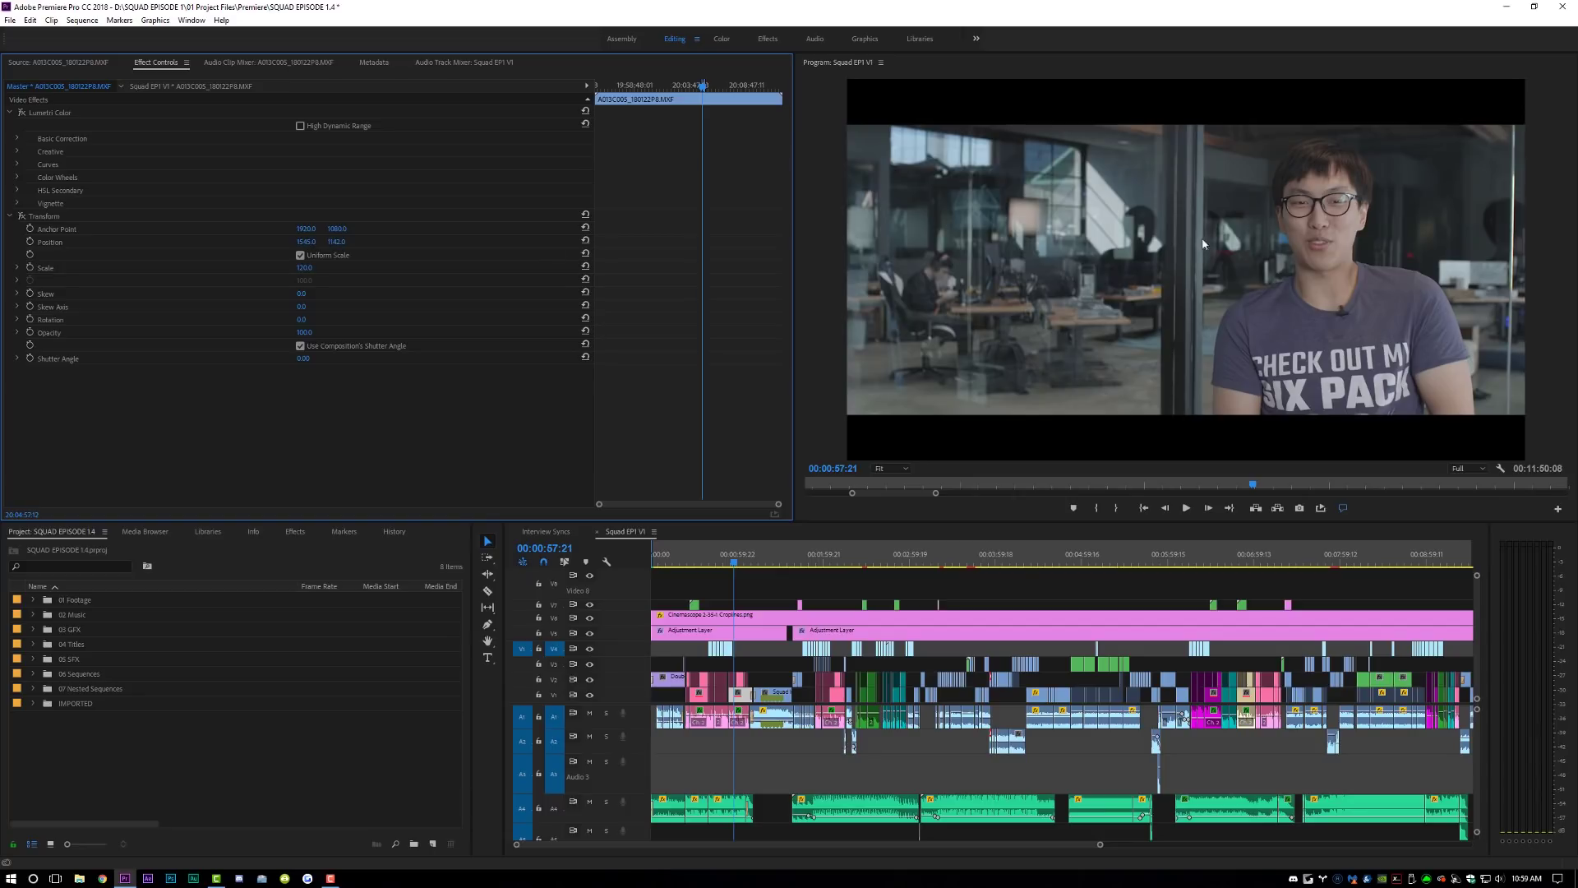
pyautogui.click(836, 557)
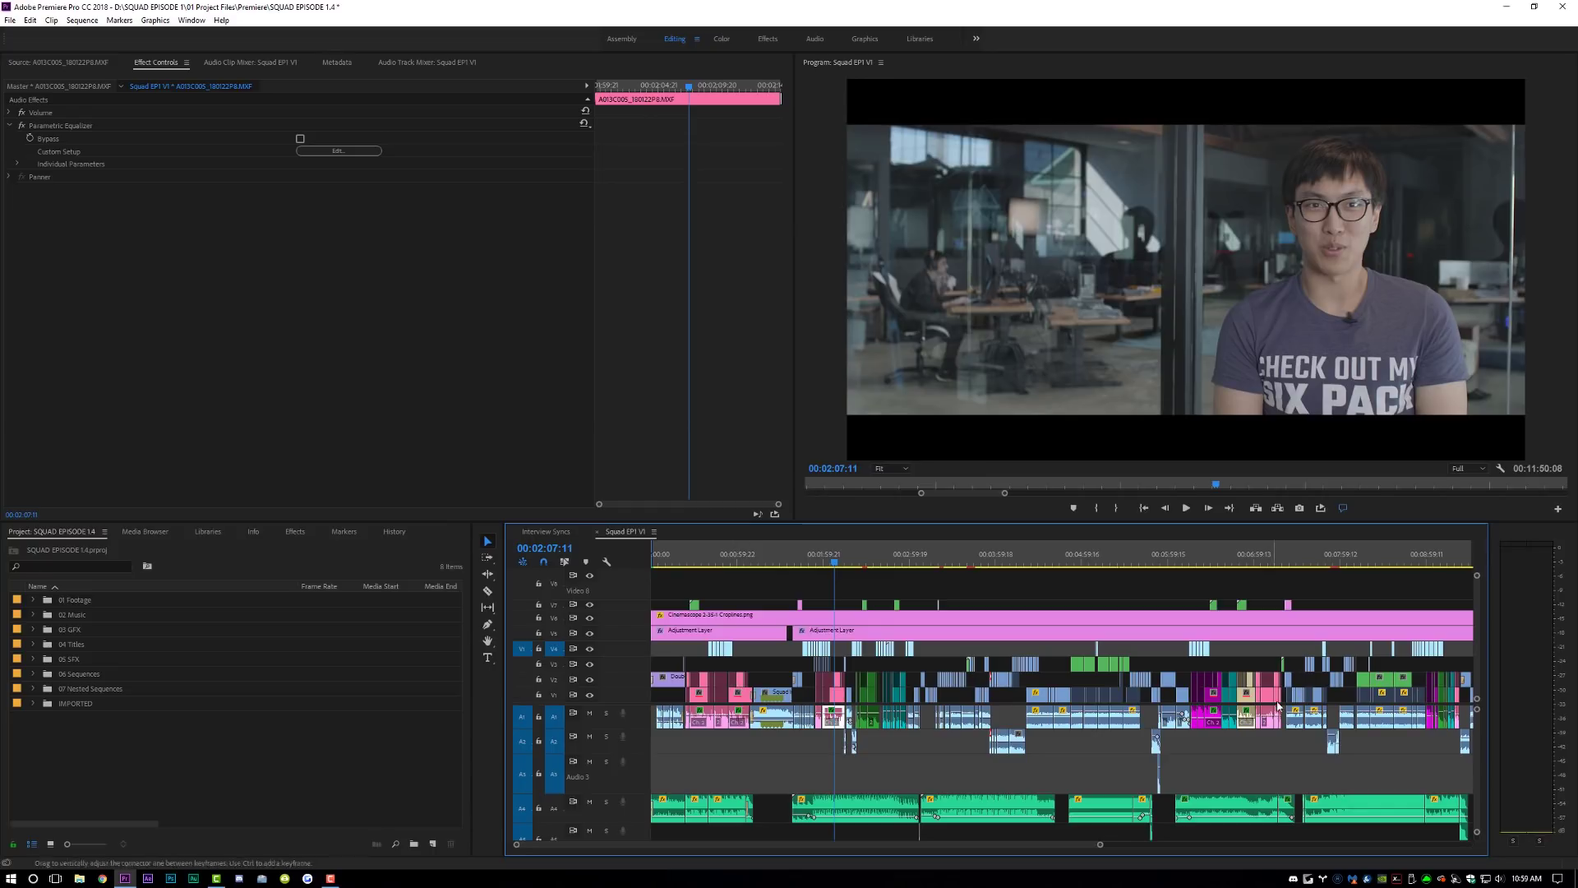
# Return to the interview clip at 00:00:57:22, select its video and turn the Transform effect on its master clip back on
pyautogui.click(734, 560)
pyautogui.click(736, 560)
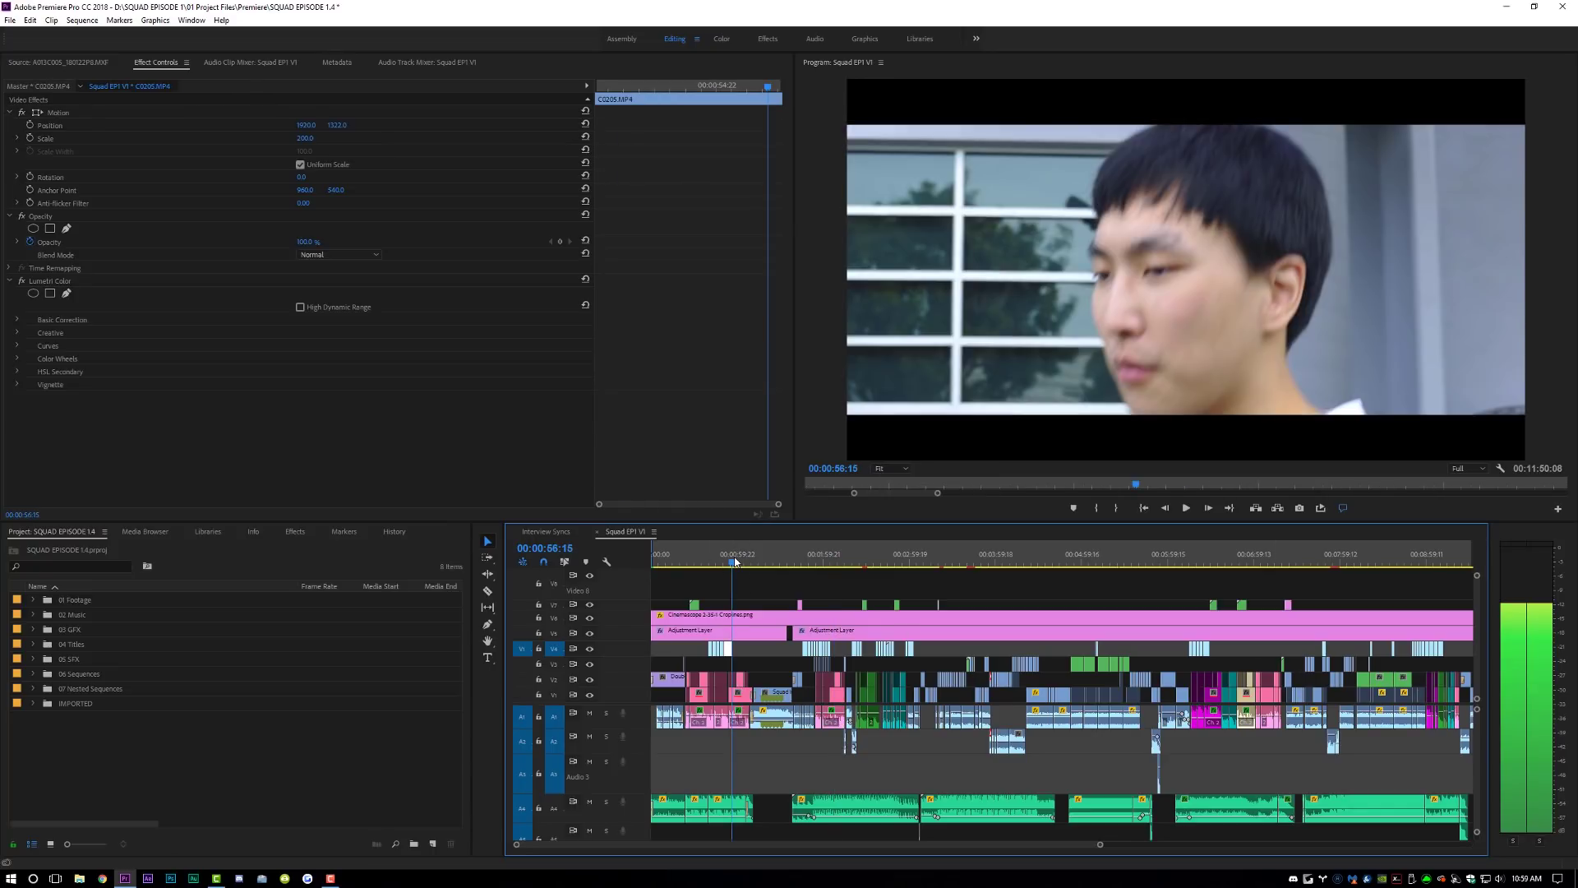
pyautogui.click(744, 696)
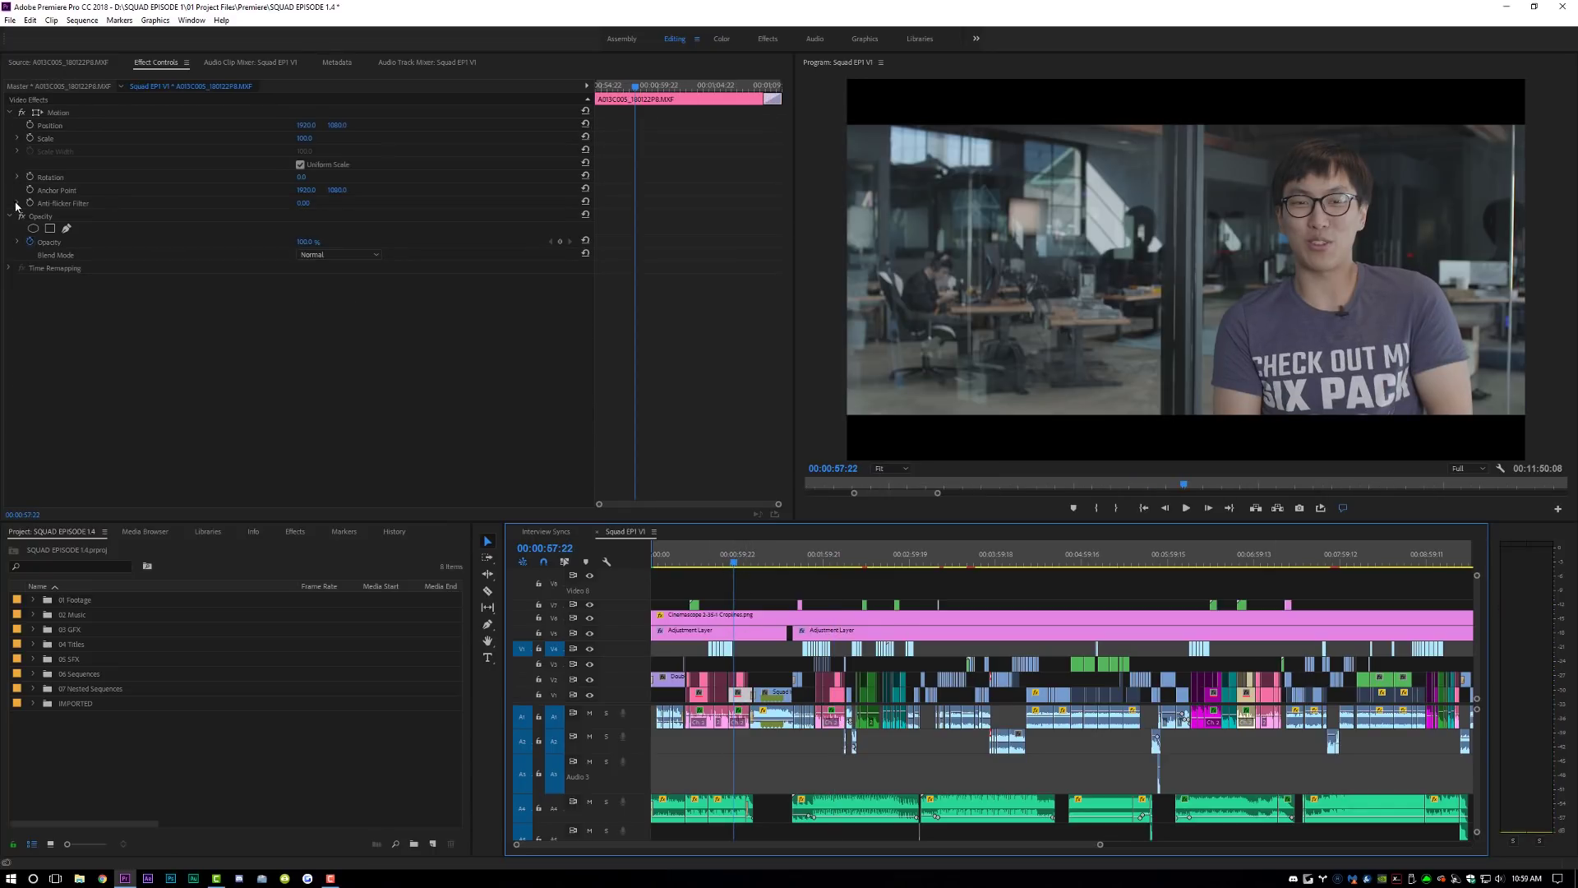
pyautogui.click(44, 232)
pyautogui.click(23, 217)
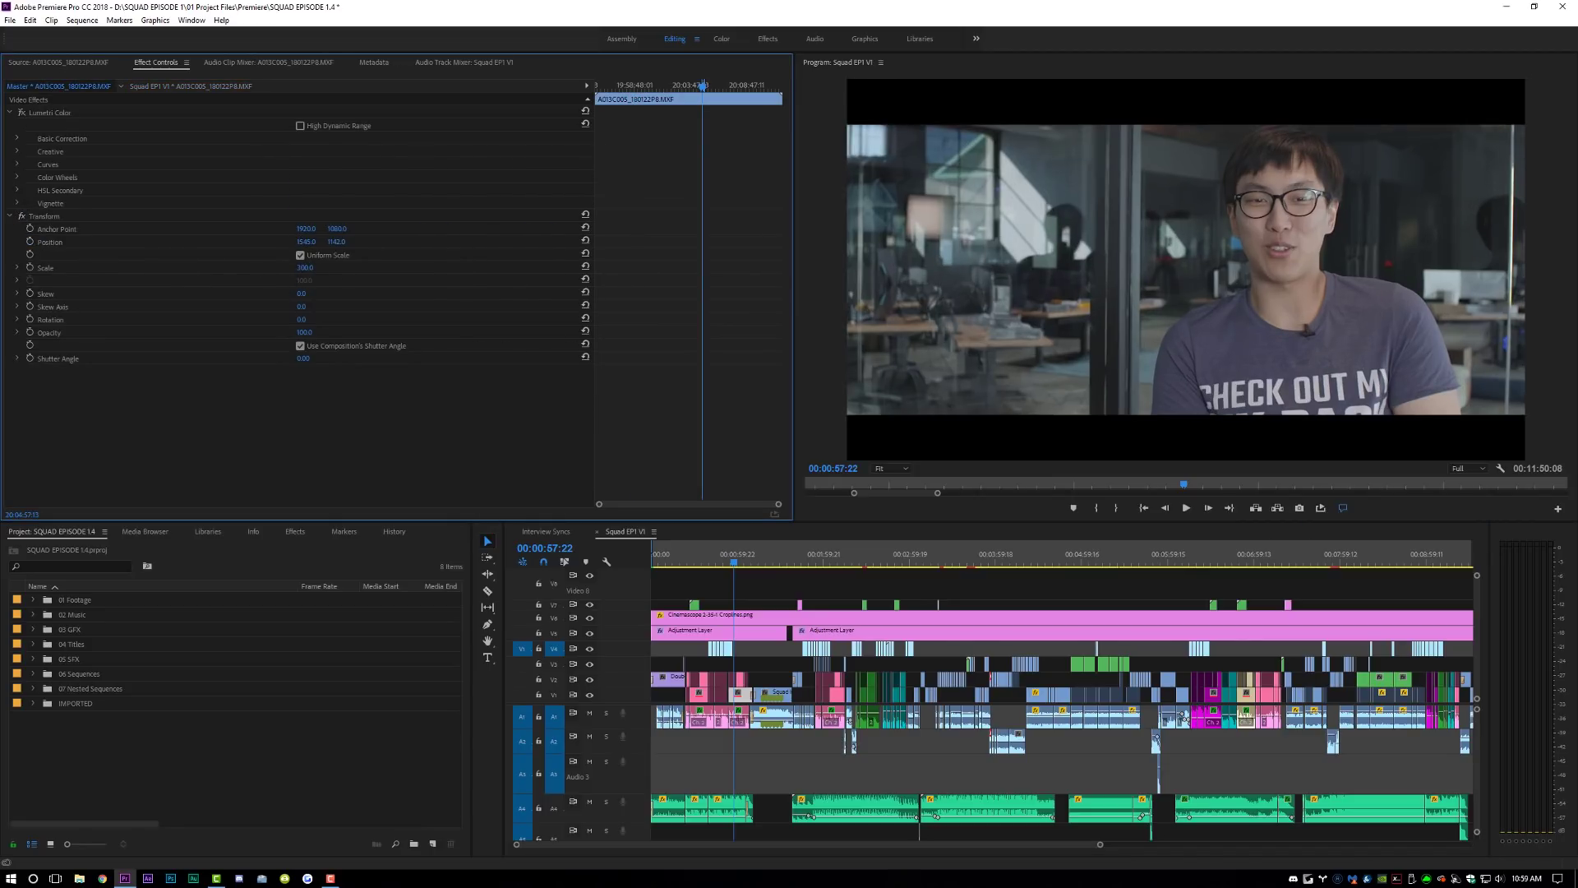
# Tighten the interview framing with the master clip's Transform anchor point and a scale of about 204, and check it at 00:02:06:14 and 00:07:10:00
pyautogui.moveTo(336, 228); pyautogui.dragTo(141, 279)
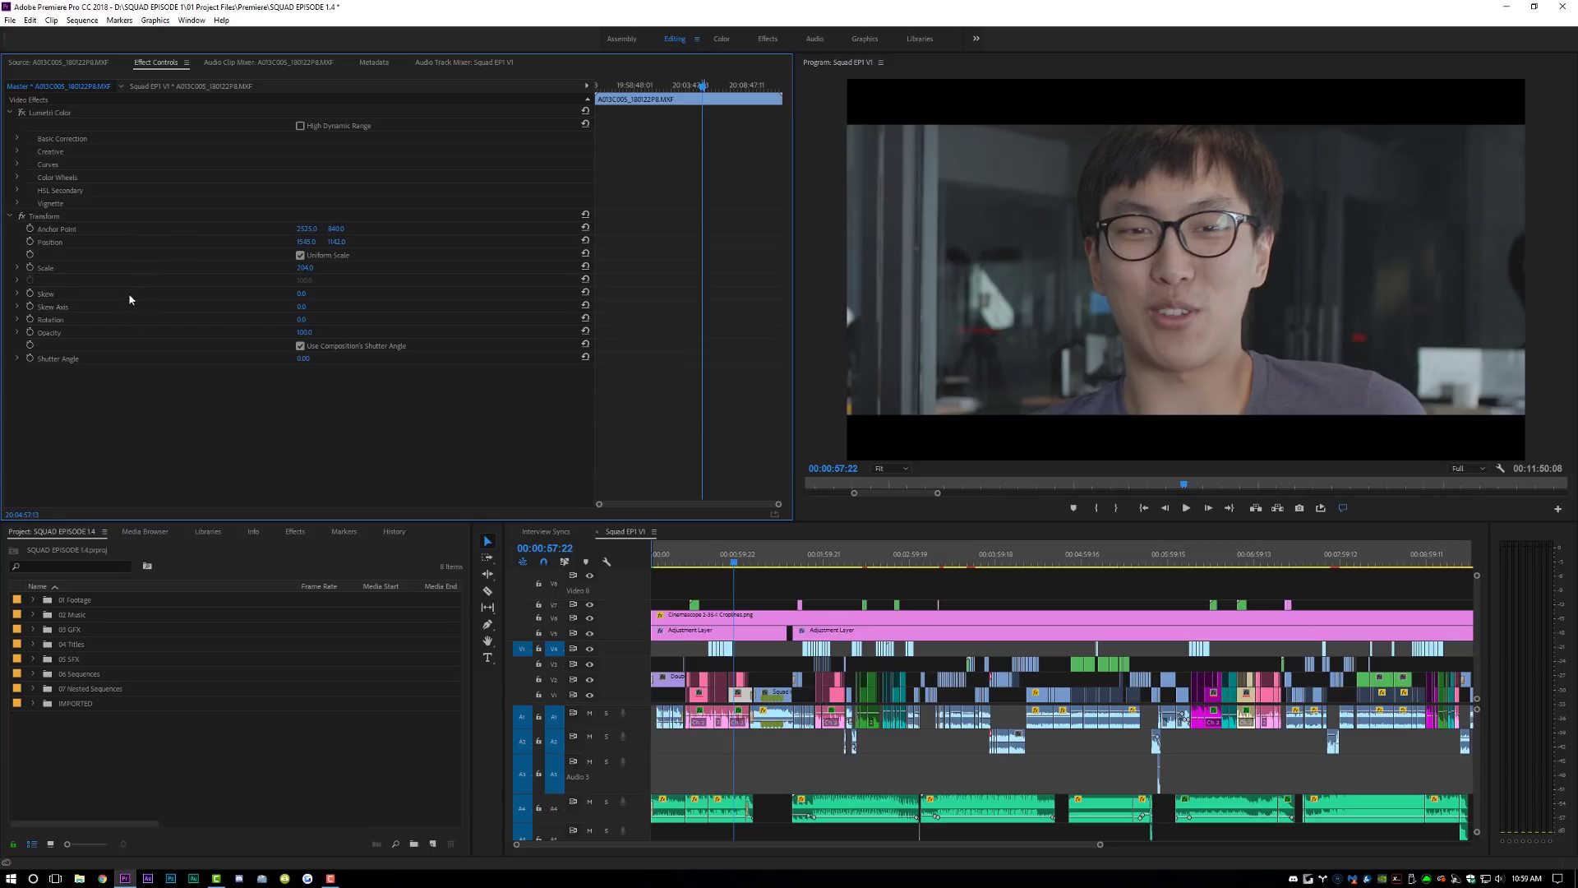
pyautogui.click(832, 556)
pyautogui.click(832, 716)
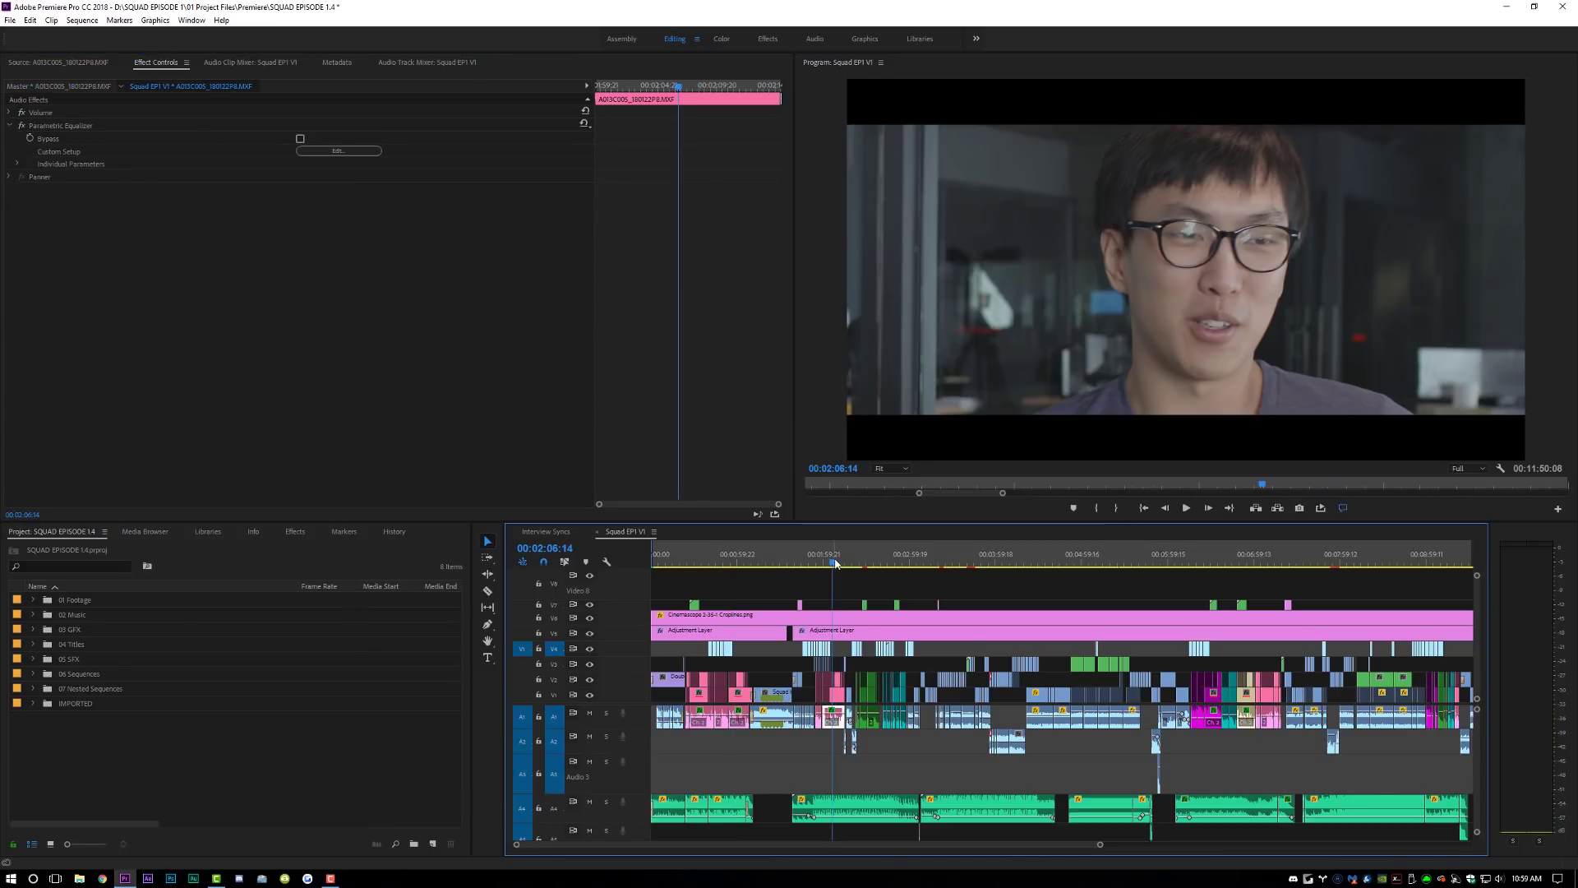
pyautogui.click(1268, 557)
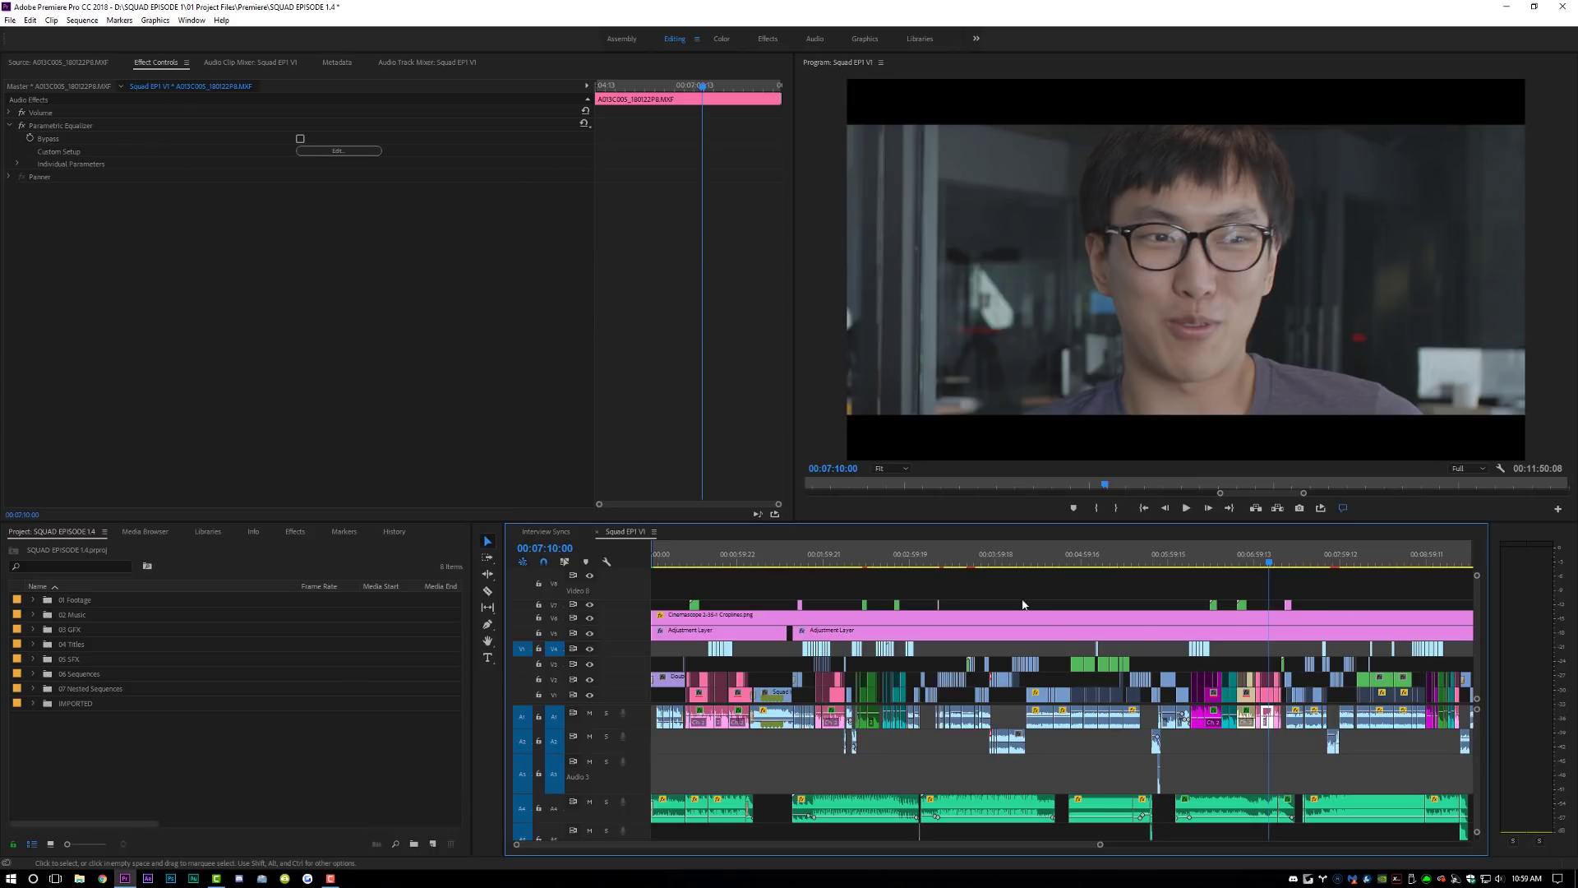
# Select the interview clip's video at 00:07:10:00, show its master clip effects and turn Lumetri Color back on
pyautogui.click(1275, 697)
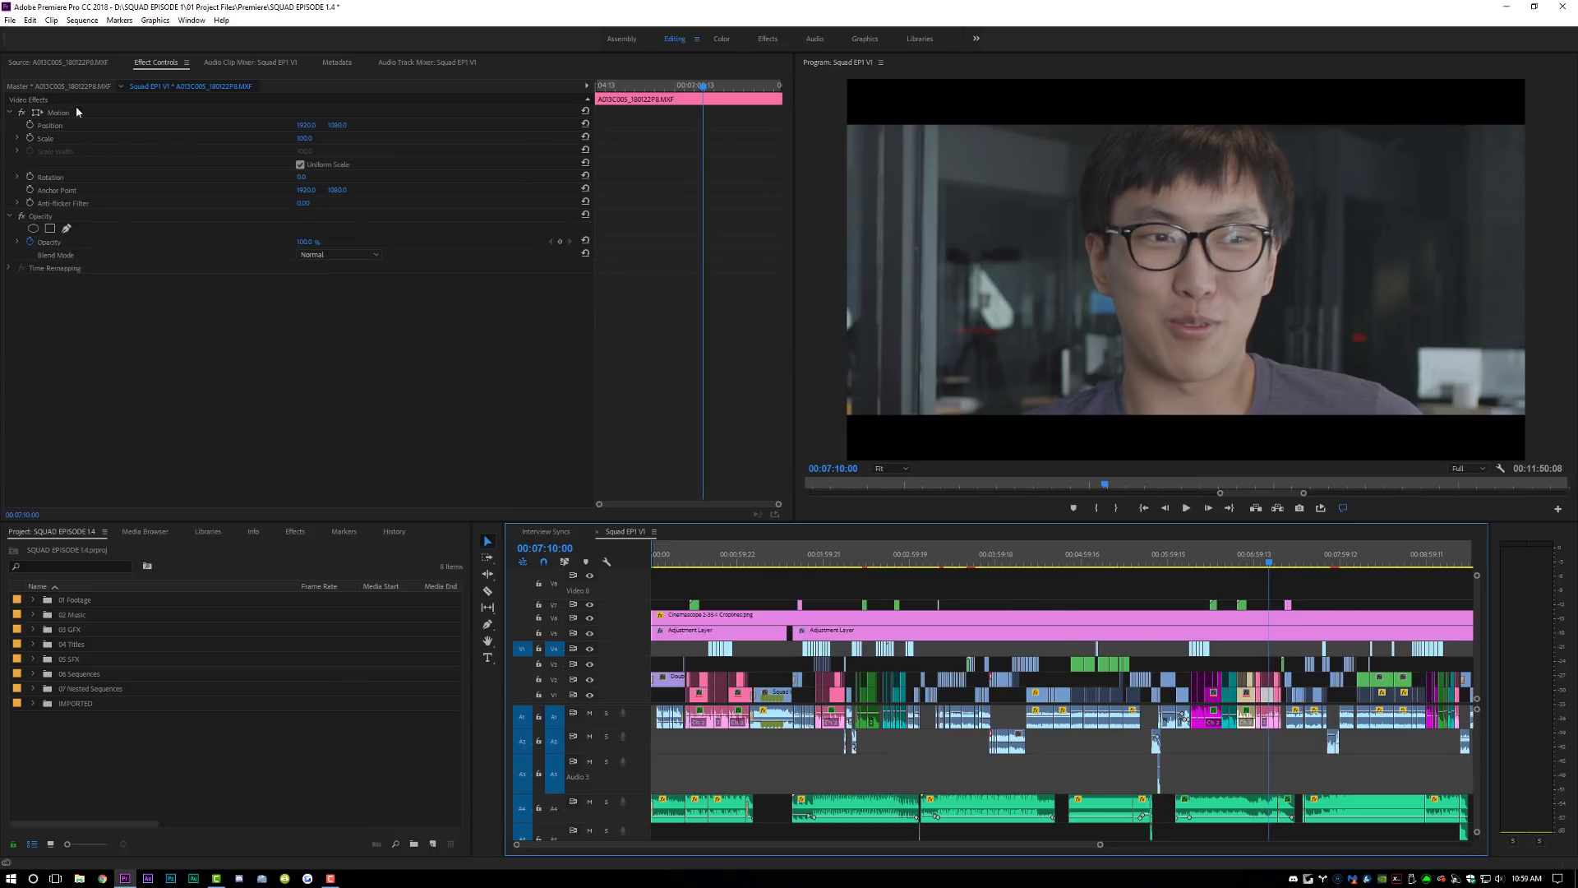
pyautogui.click(60, 87)
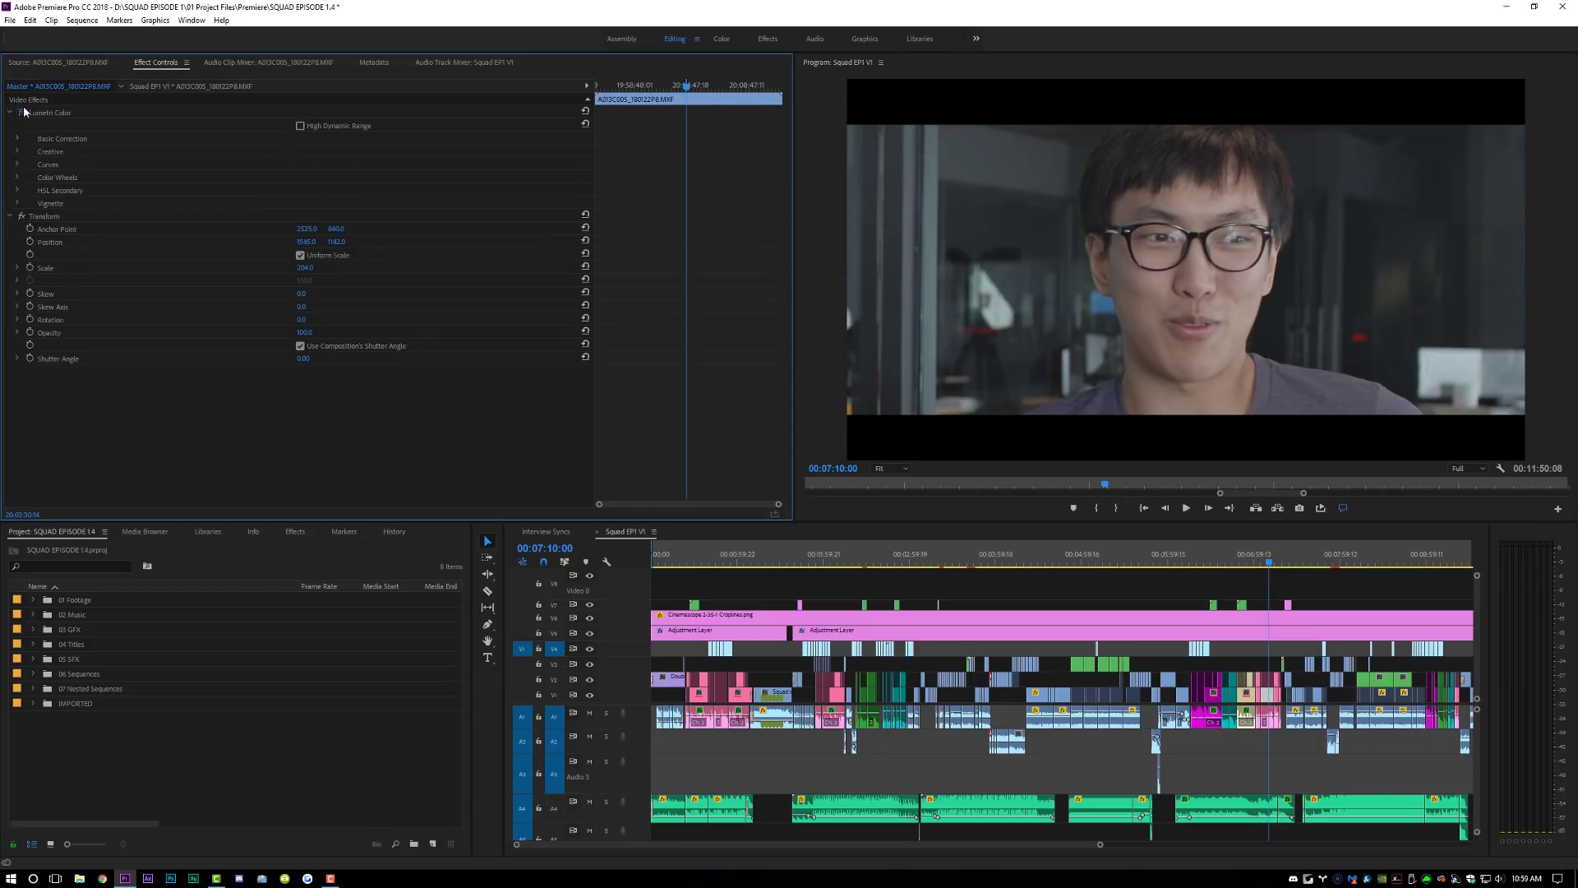
pyautogui.click(22, 113)
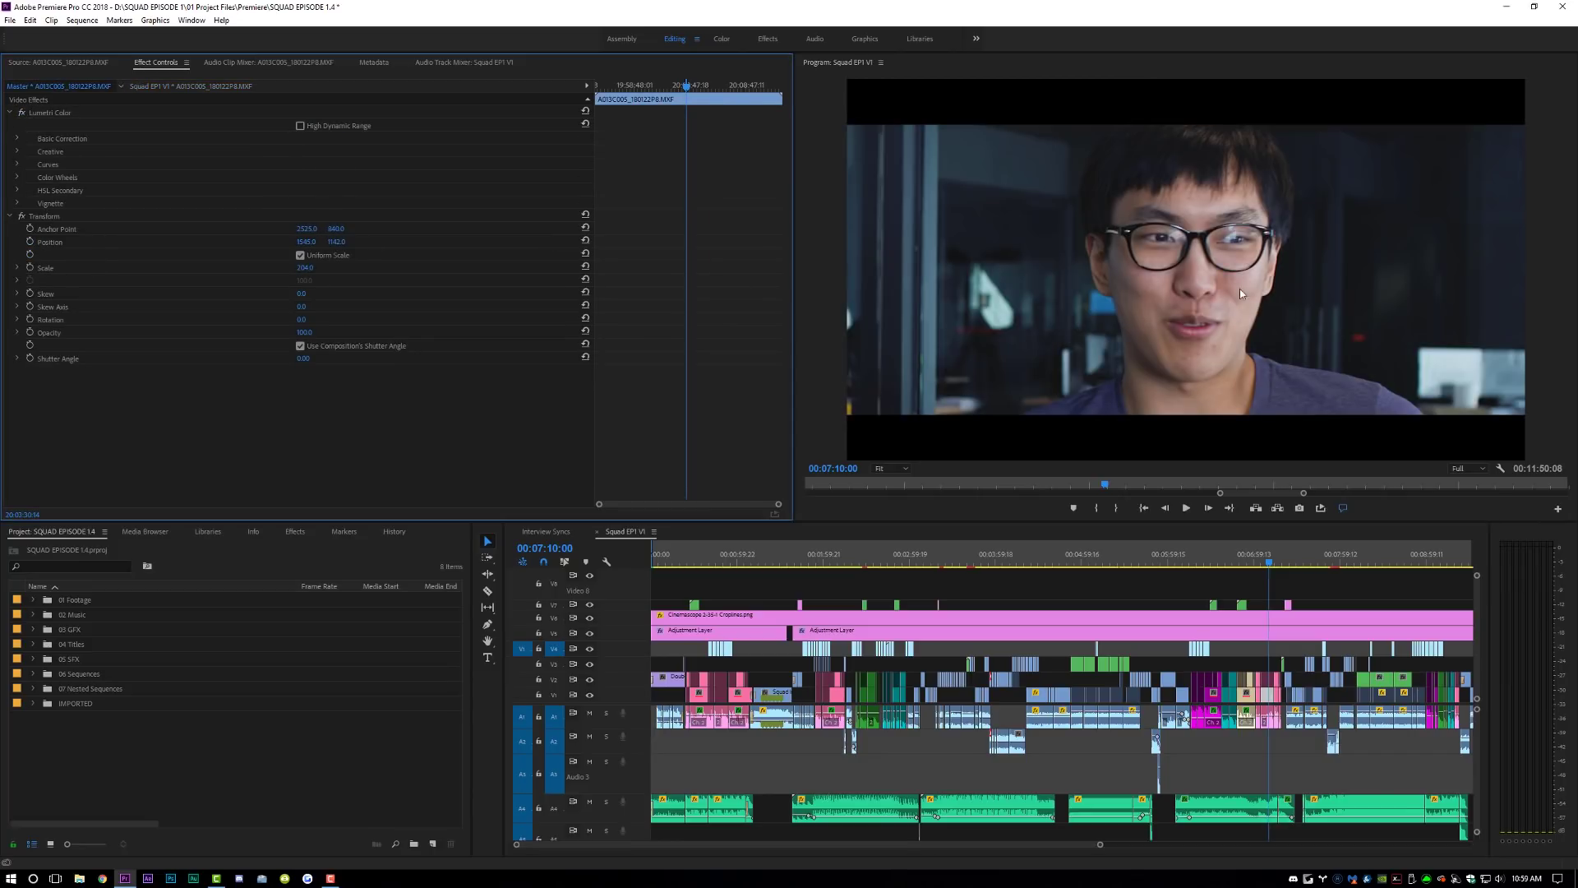
# Widen the interview framing again by setting the master clip's Transform anchor point to 1920, 1080 and reducing its scale
pyautogui.click(1267, 697)
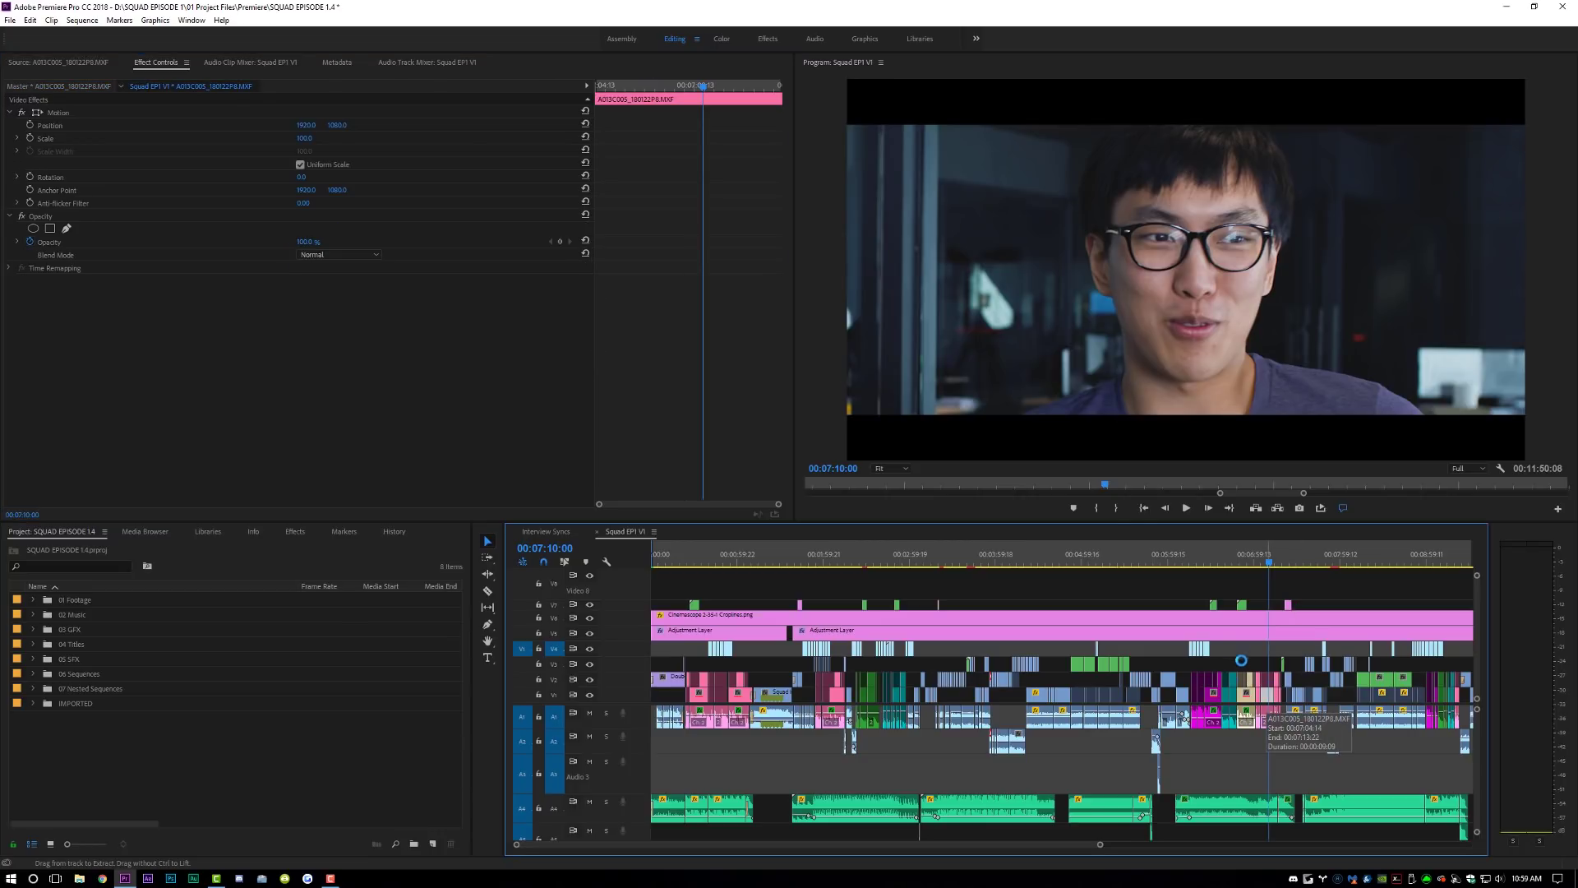
pyautogui.hscroll(3, 1282, 686)
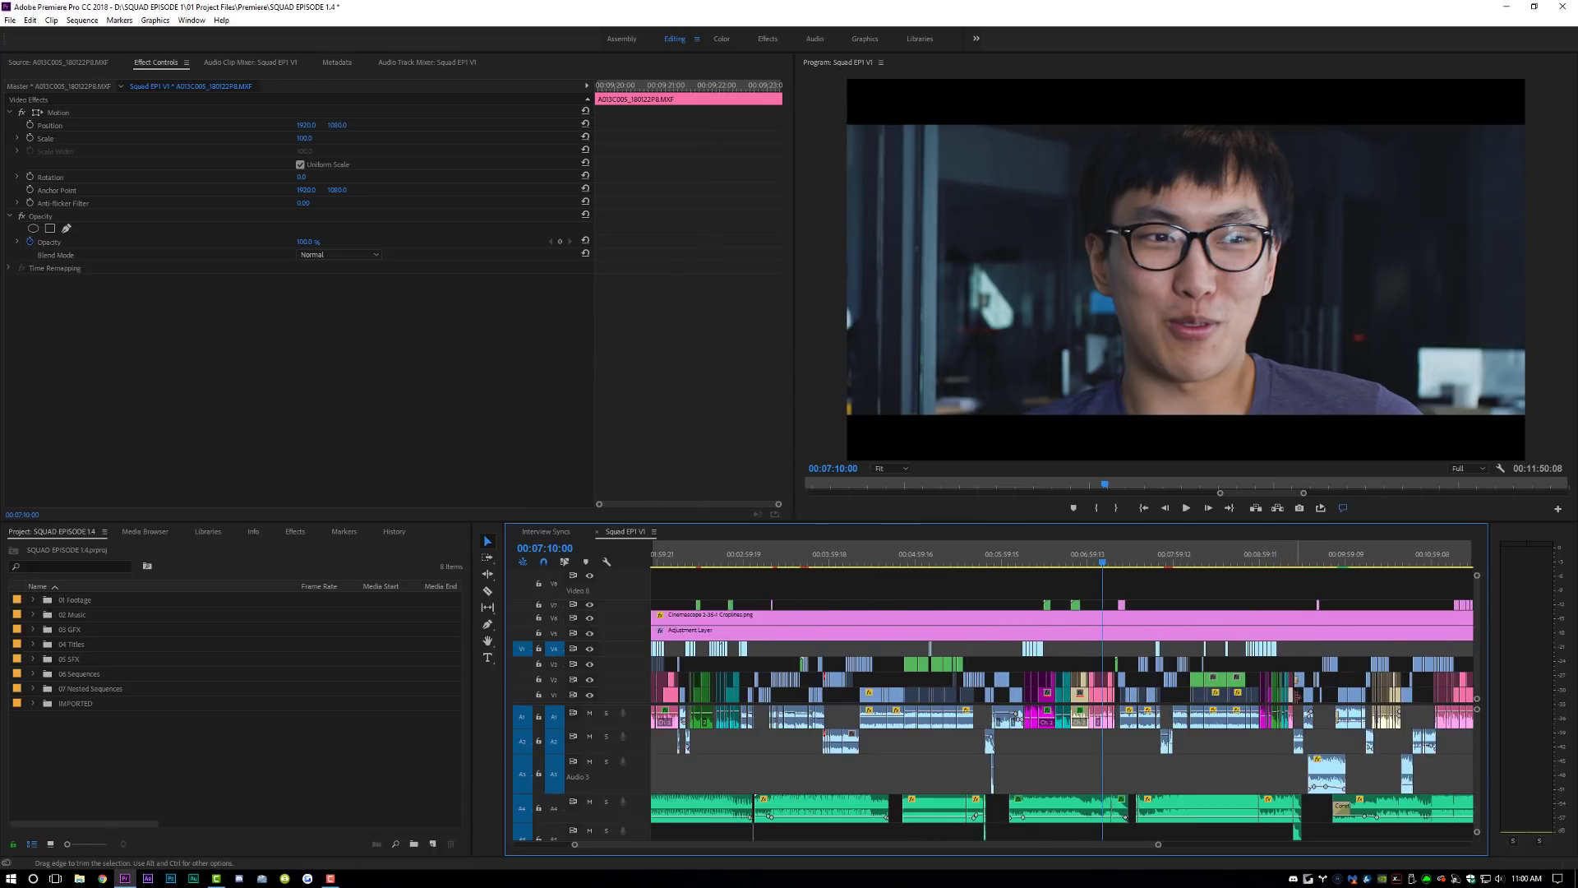
pyautogui.hotkey('ctrl', 'alt', 'v')
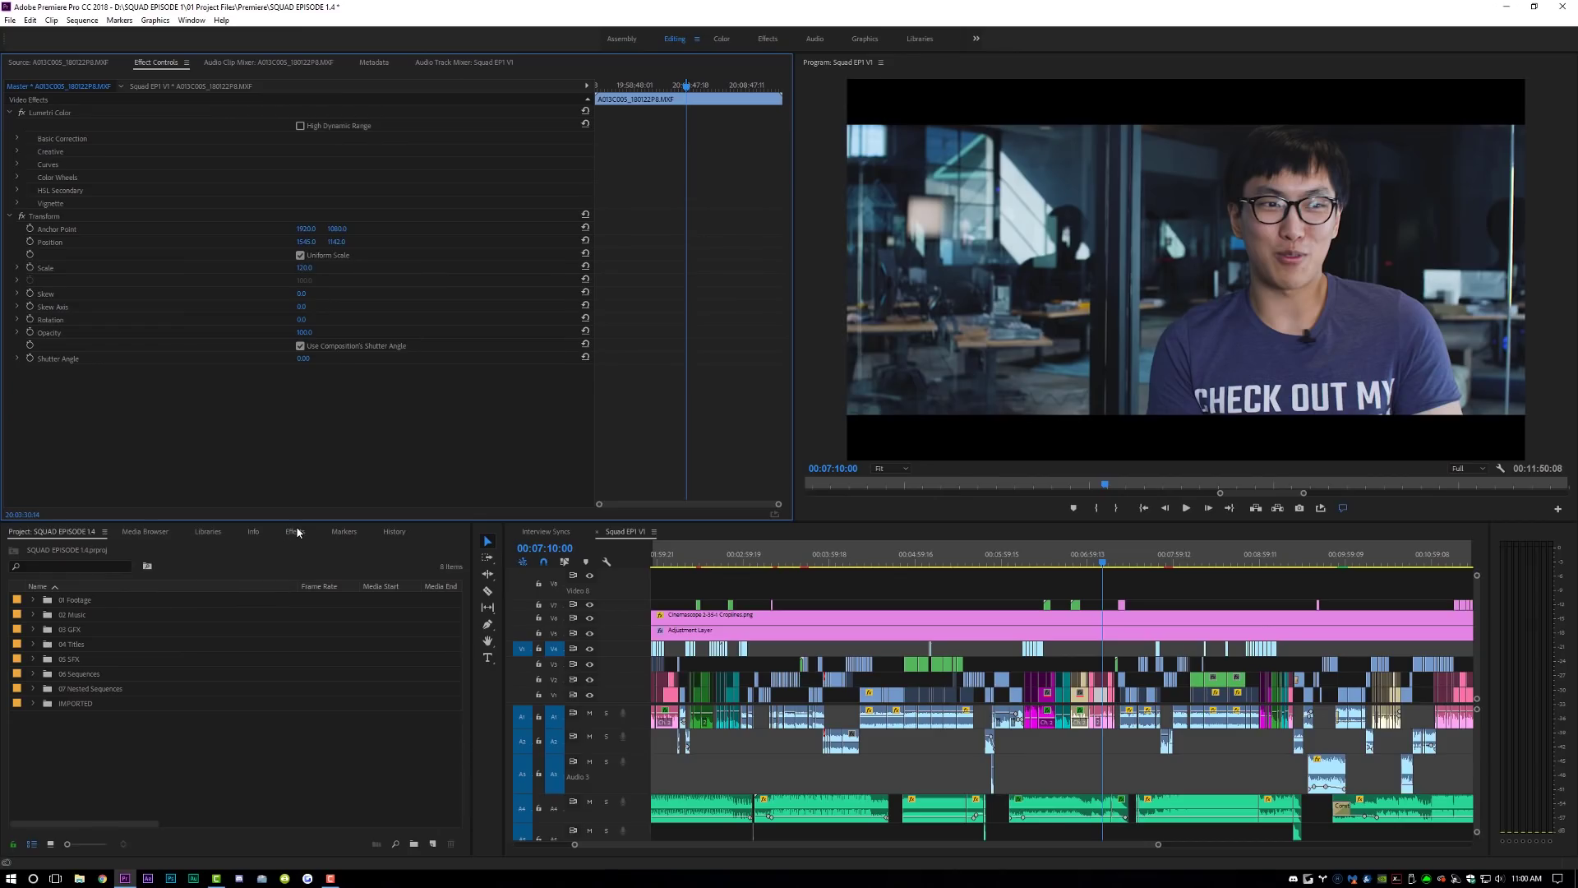
# Add the Black & White effect from the Image Control video effects to the interview's master clip
pyautogui.click(294, 532)
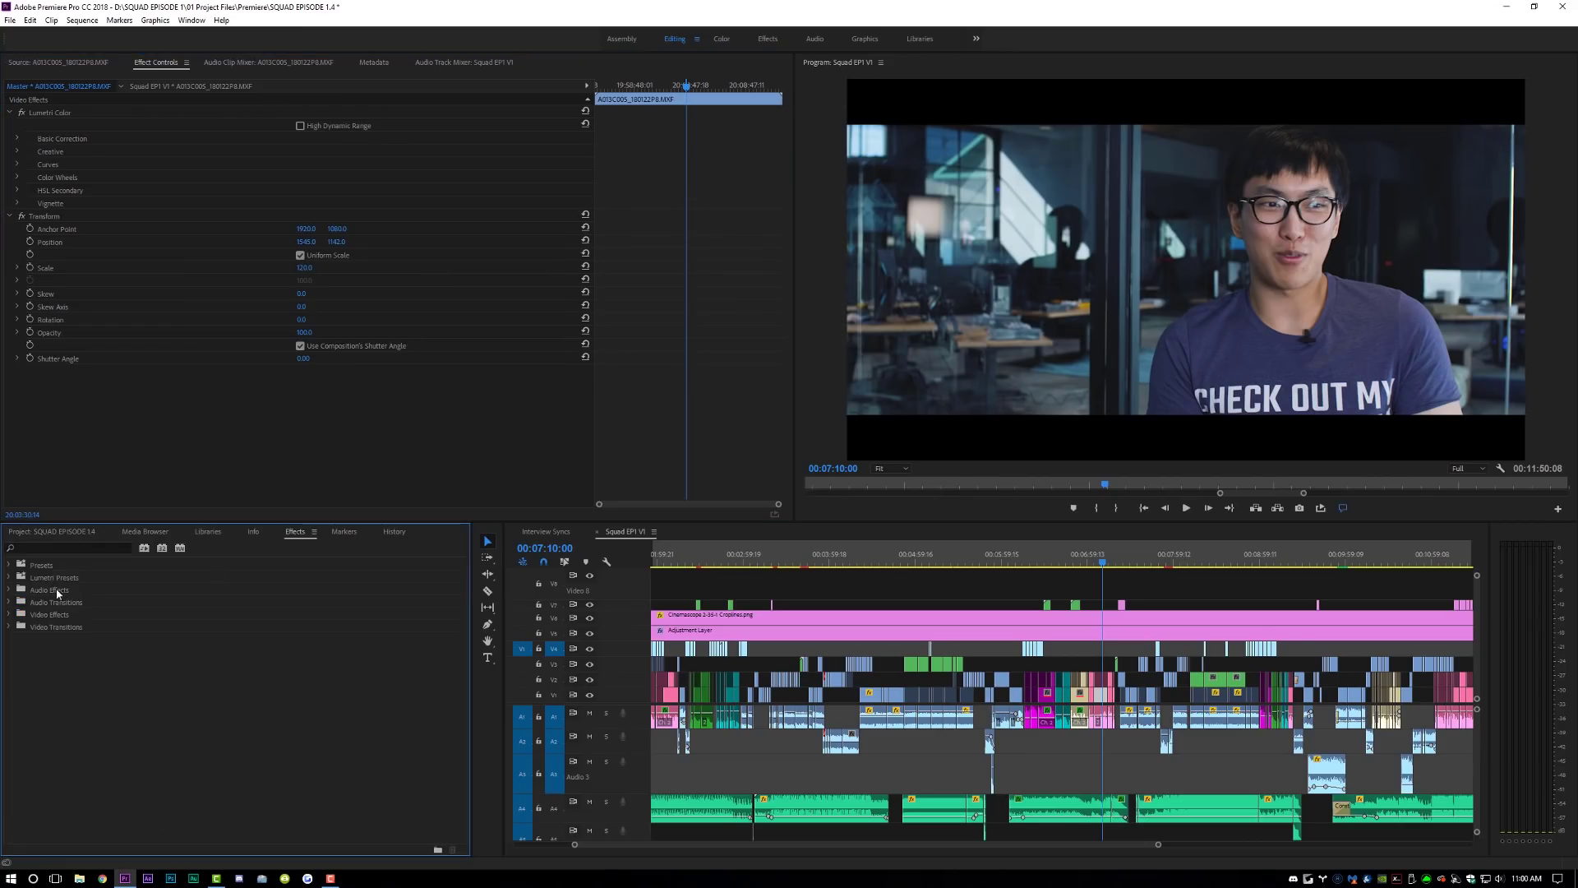
pyautogui.click(8, 615)
pyautogui.scroll(-1, 33, 649)
pyautogui.click(18, 651)
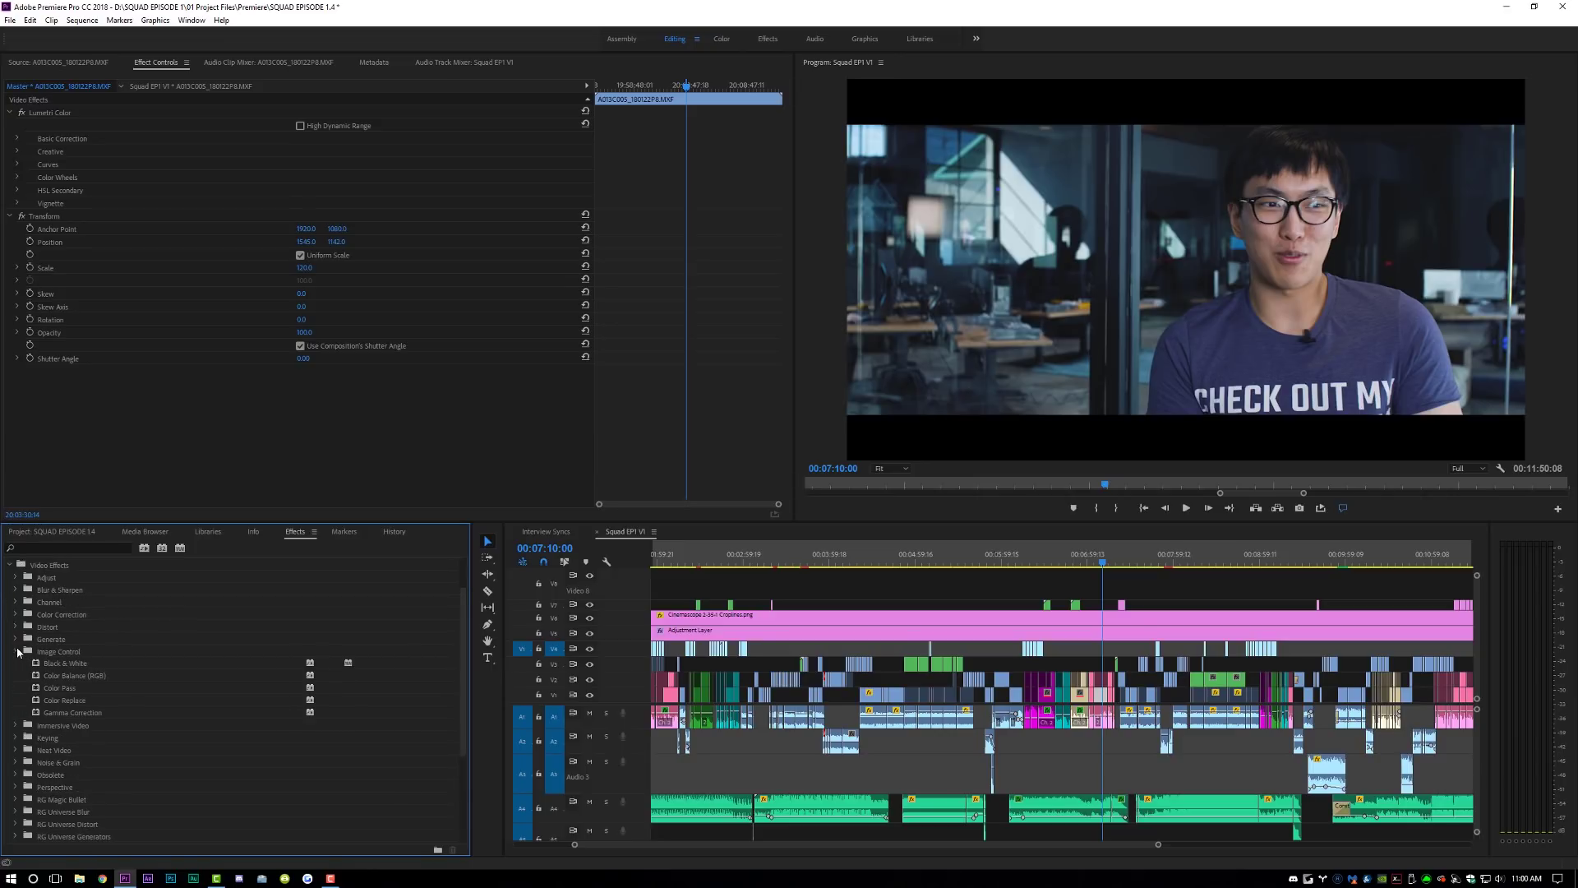
pyautogui.click(65, 664)
pyautogui.moveTo(65, 489); pyautogui.dragTo(72, 421)
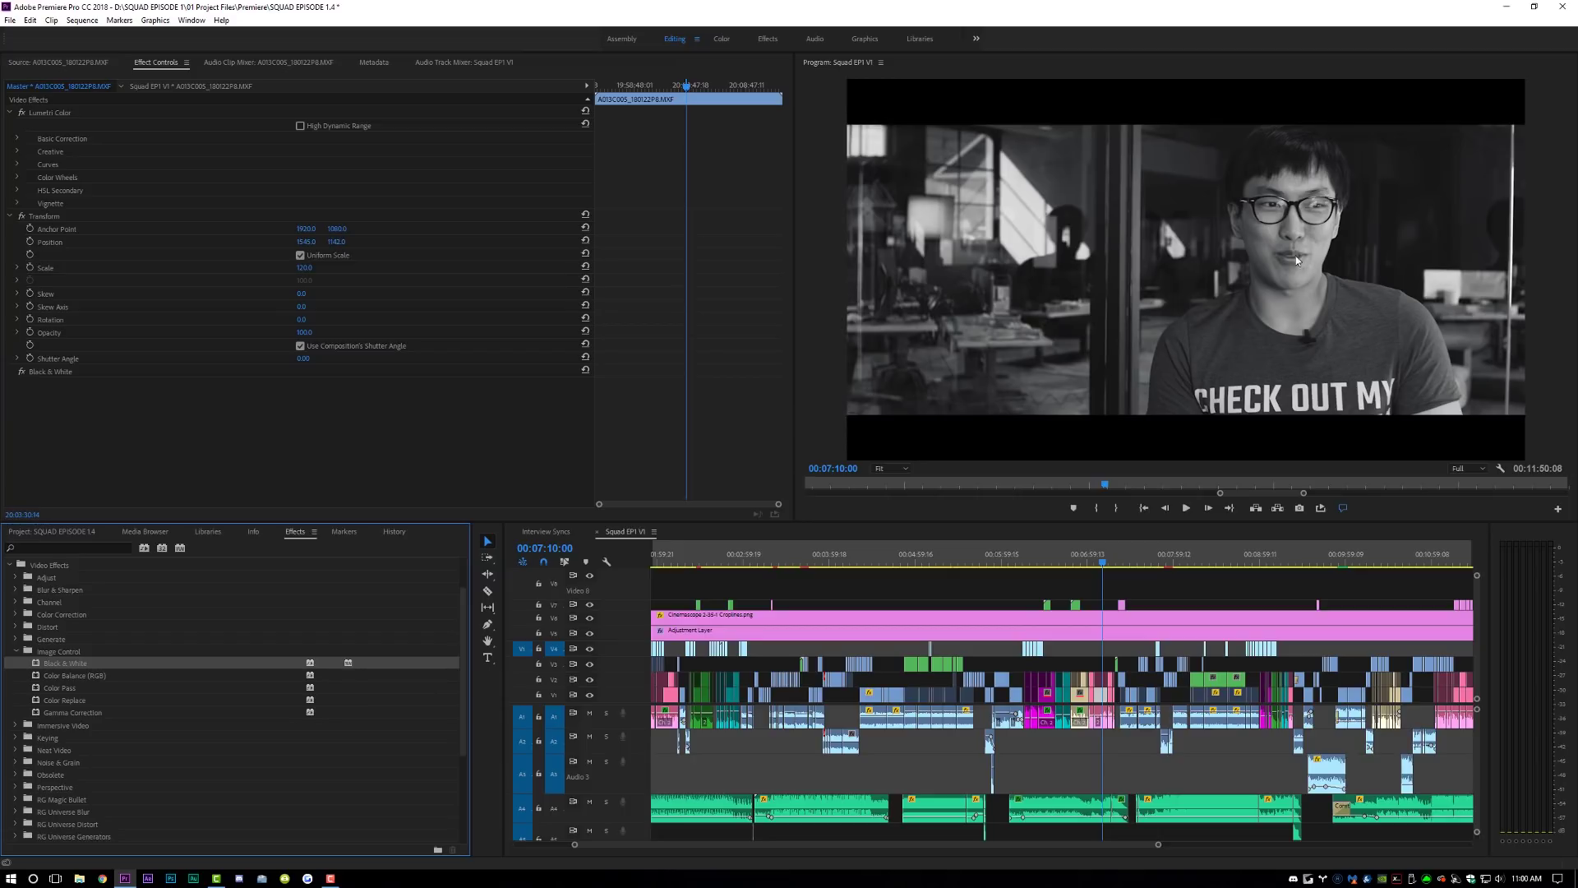
# Check the black-and-white look on the same interview source at 00:02:06:14 and toward the end of the sequence
pyautogui.click(667, 565)
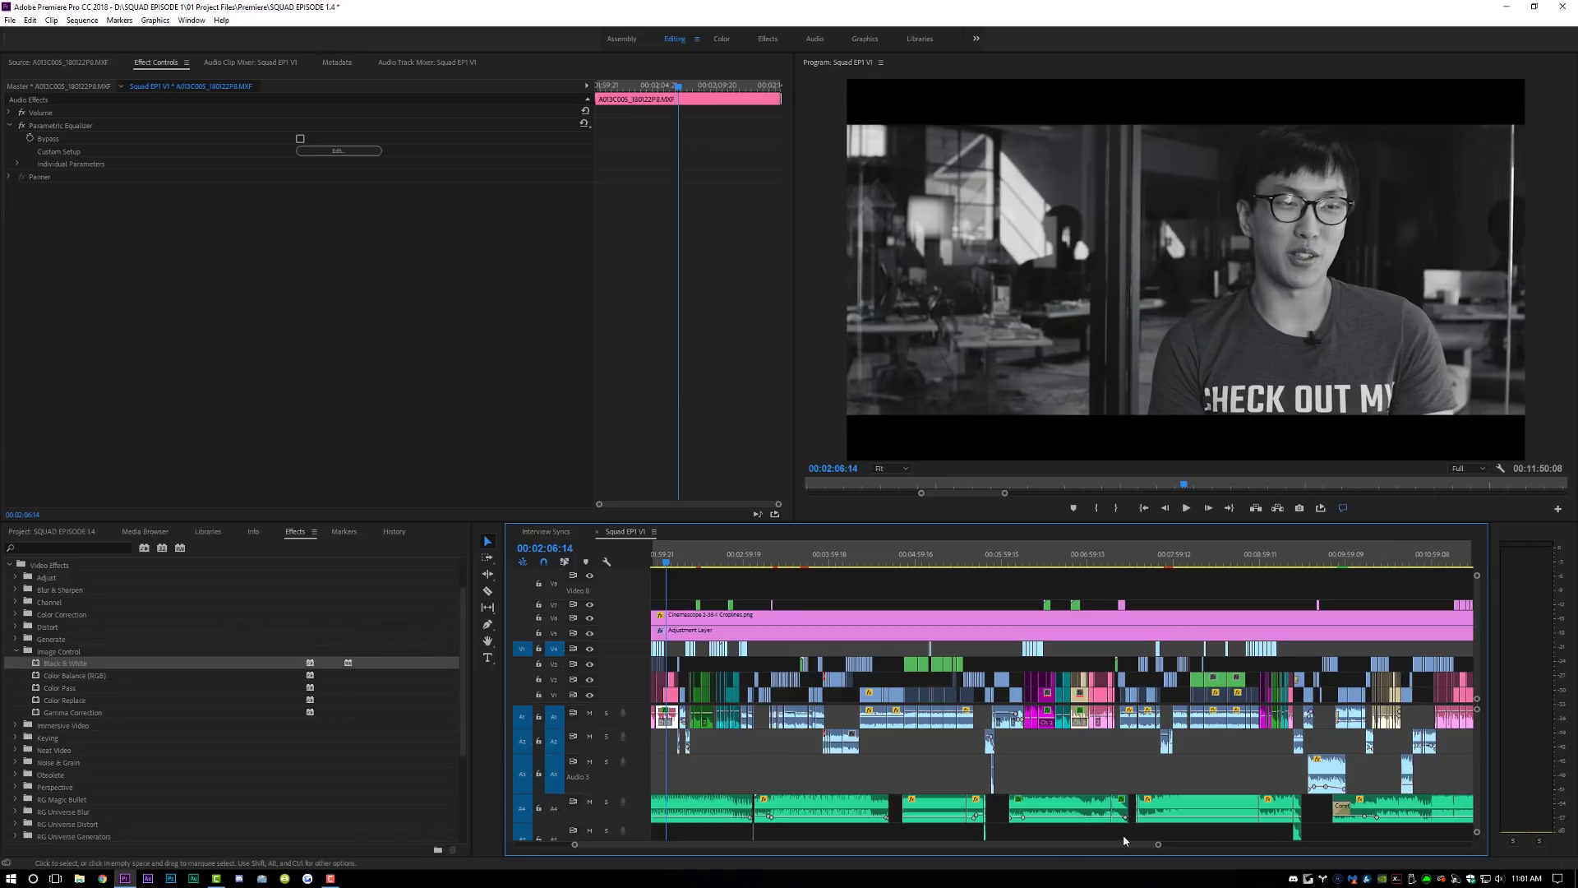
pyautogui.press('-')
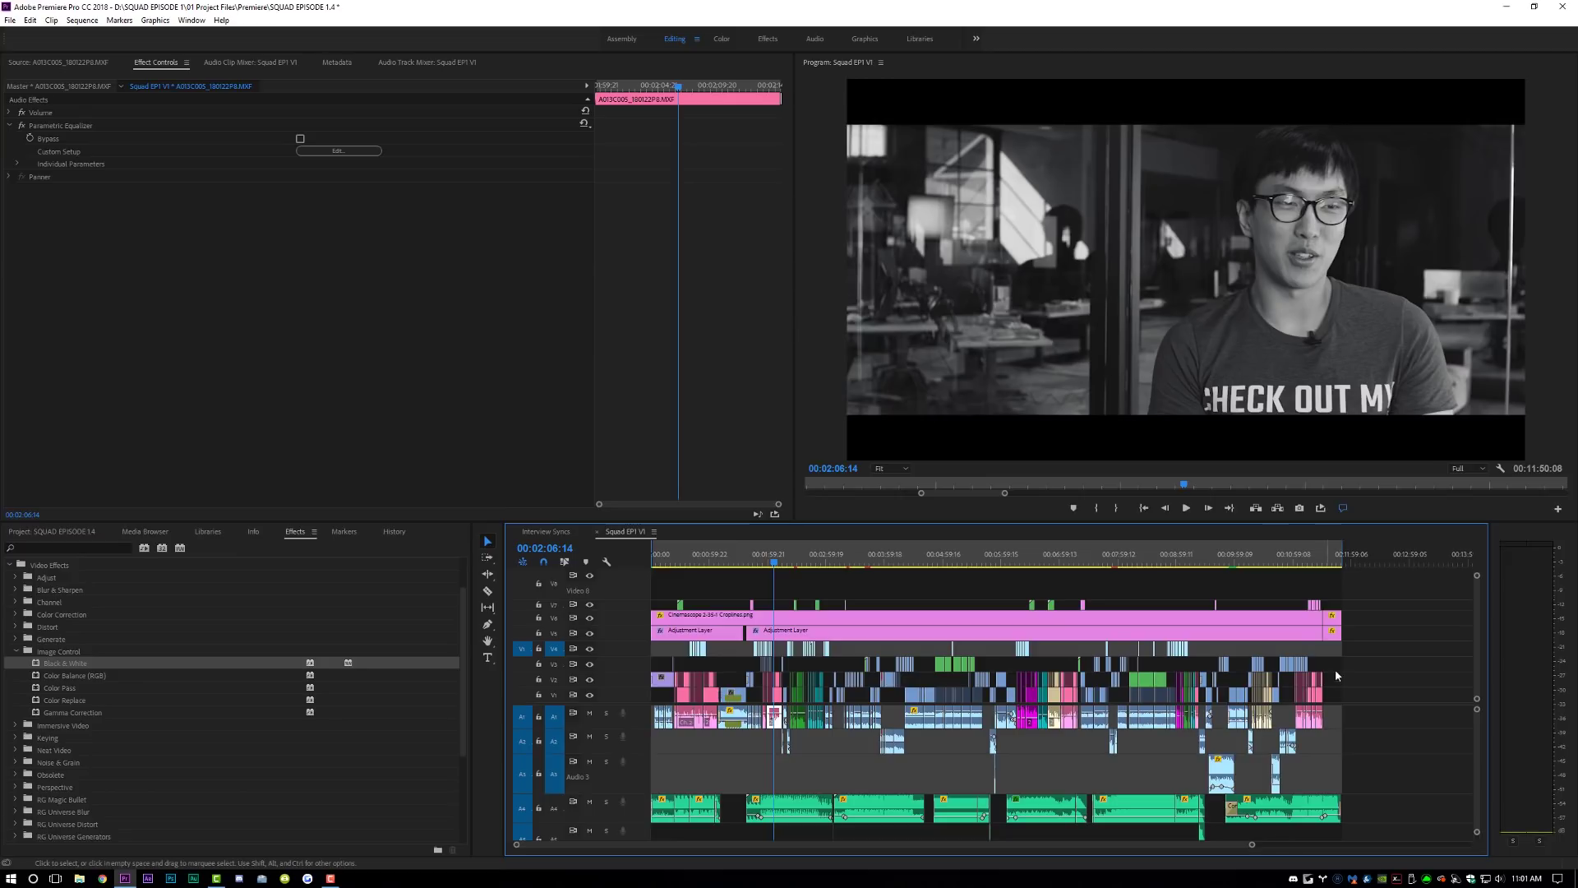
pyautogui.moveTo(1297, 554); pyautogui.dragTo(1310, 554)
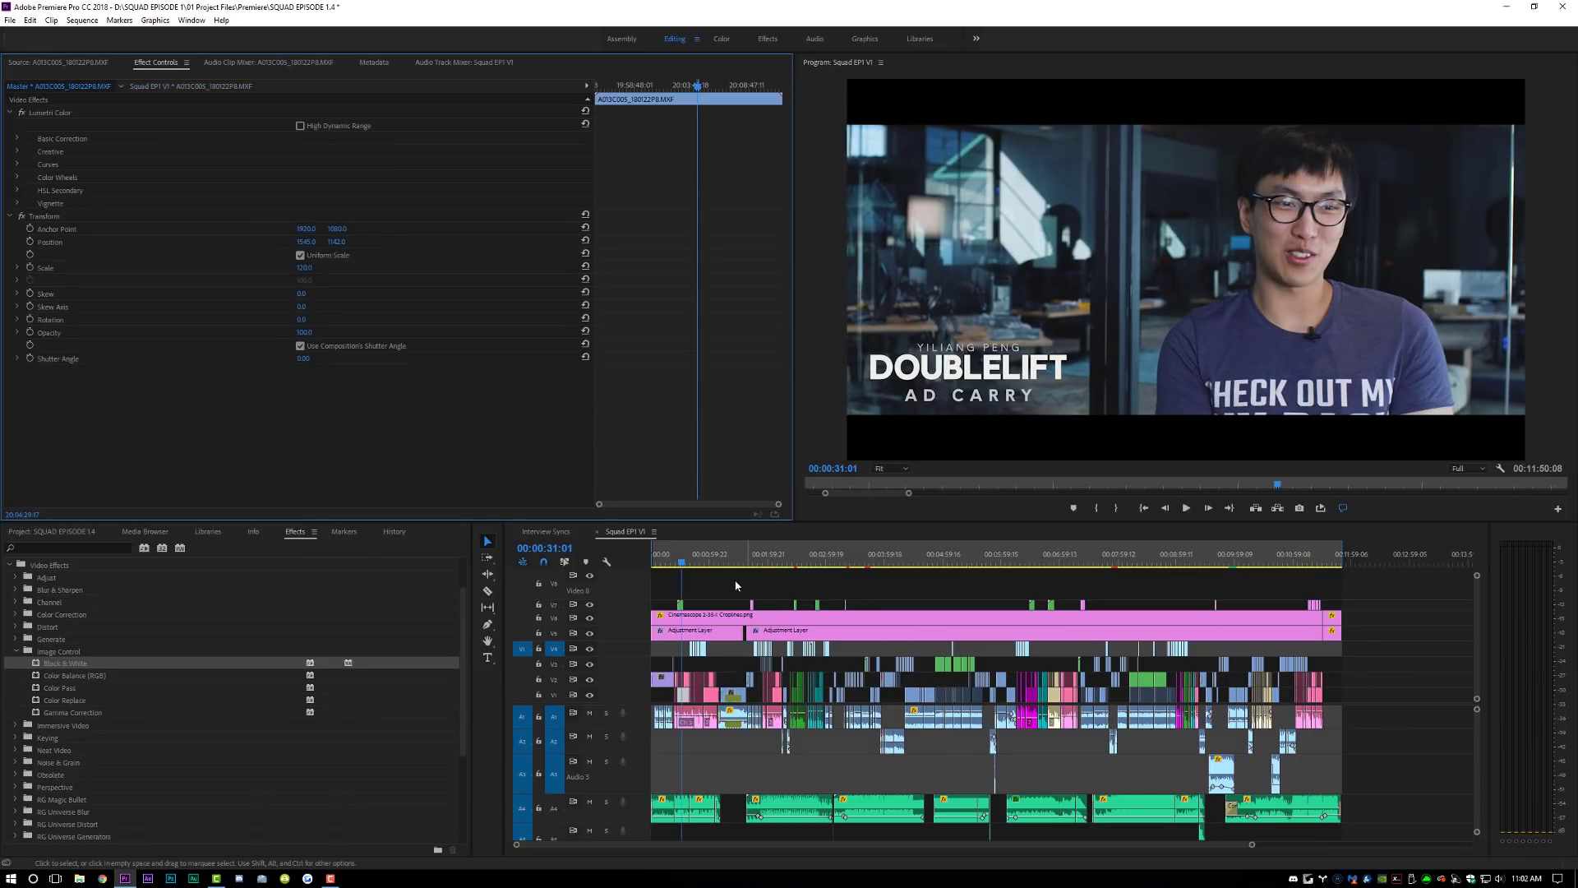
# Select the interview clip's video at 00:00:31:01, switch to the Color workspace and show the effects on its master clip
pyautogui.click(683, 695)
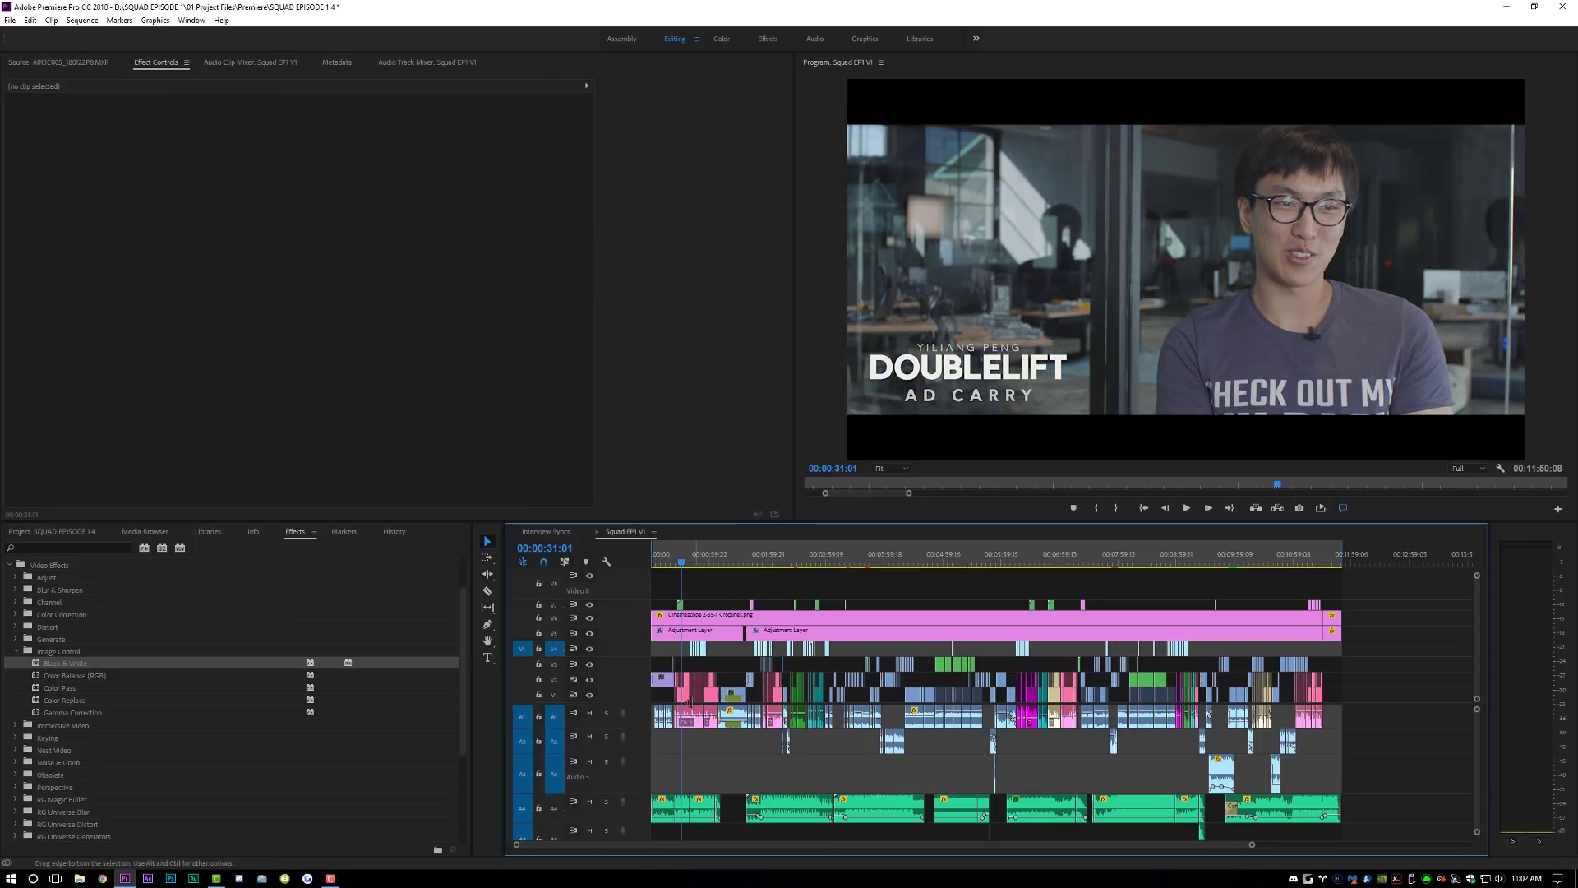
pyautogui.click(688, 700)
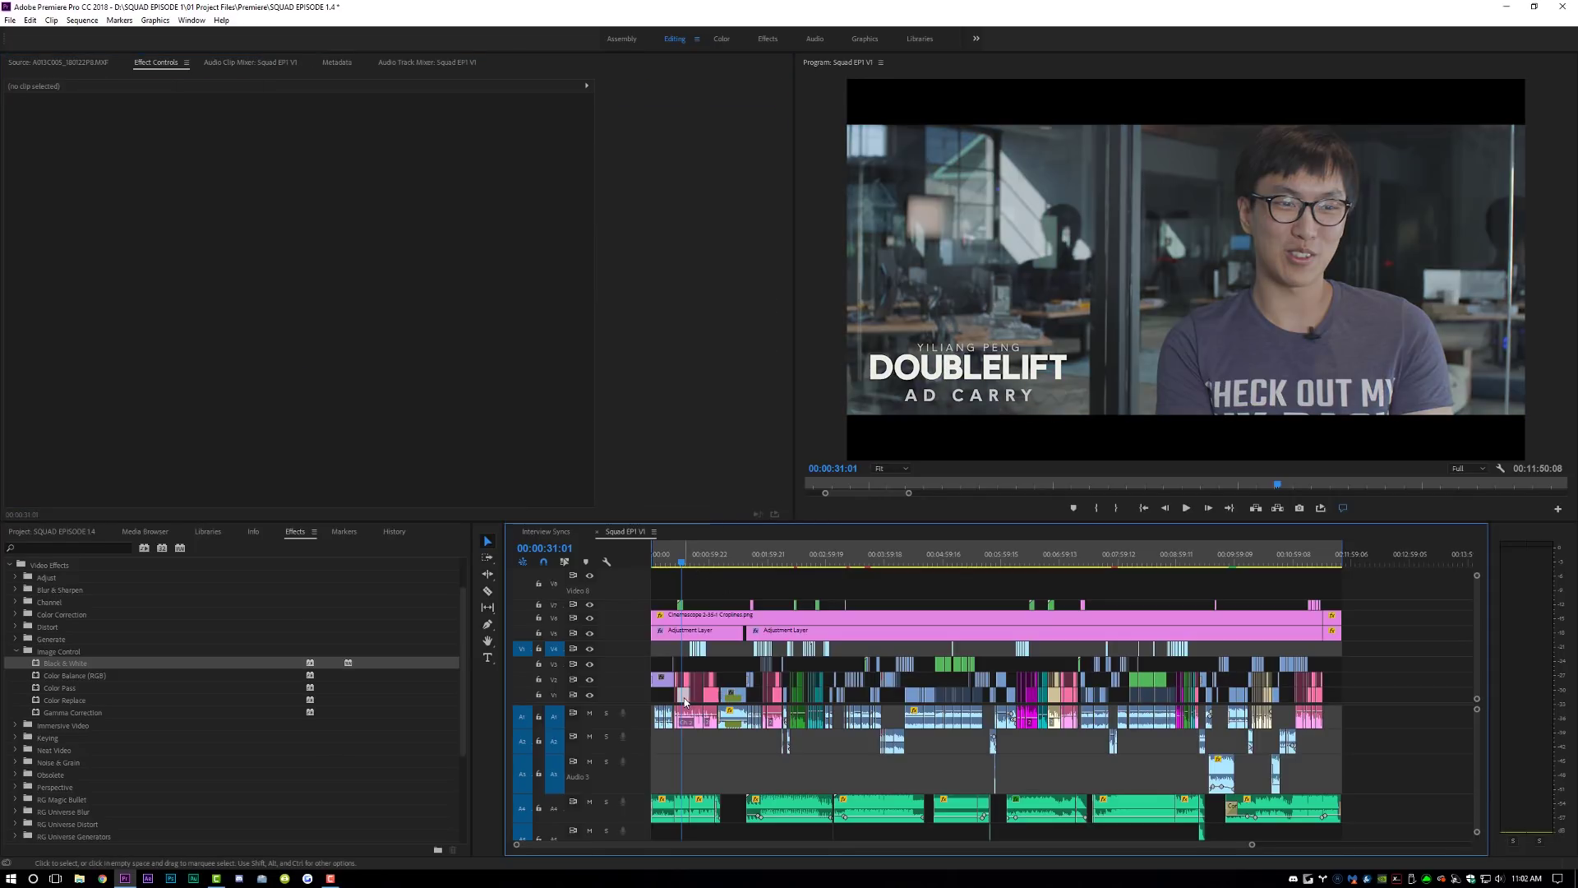
pyautogui.click(721, 40)
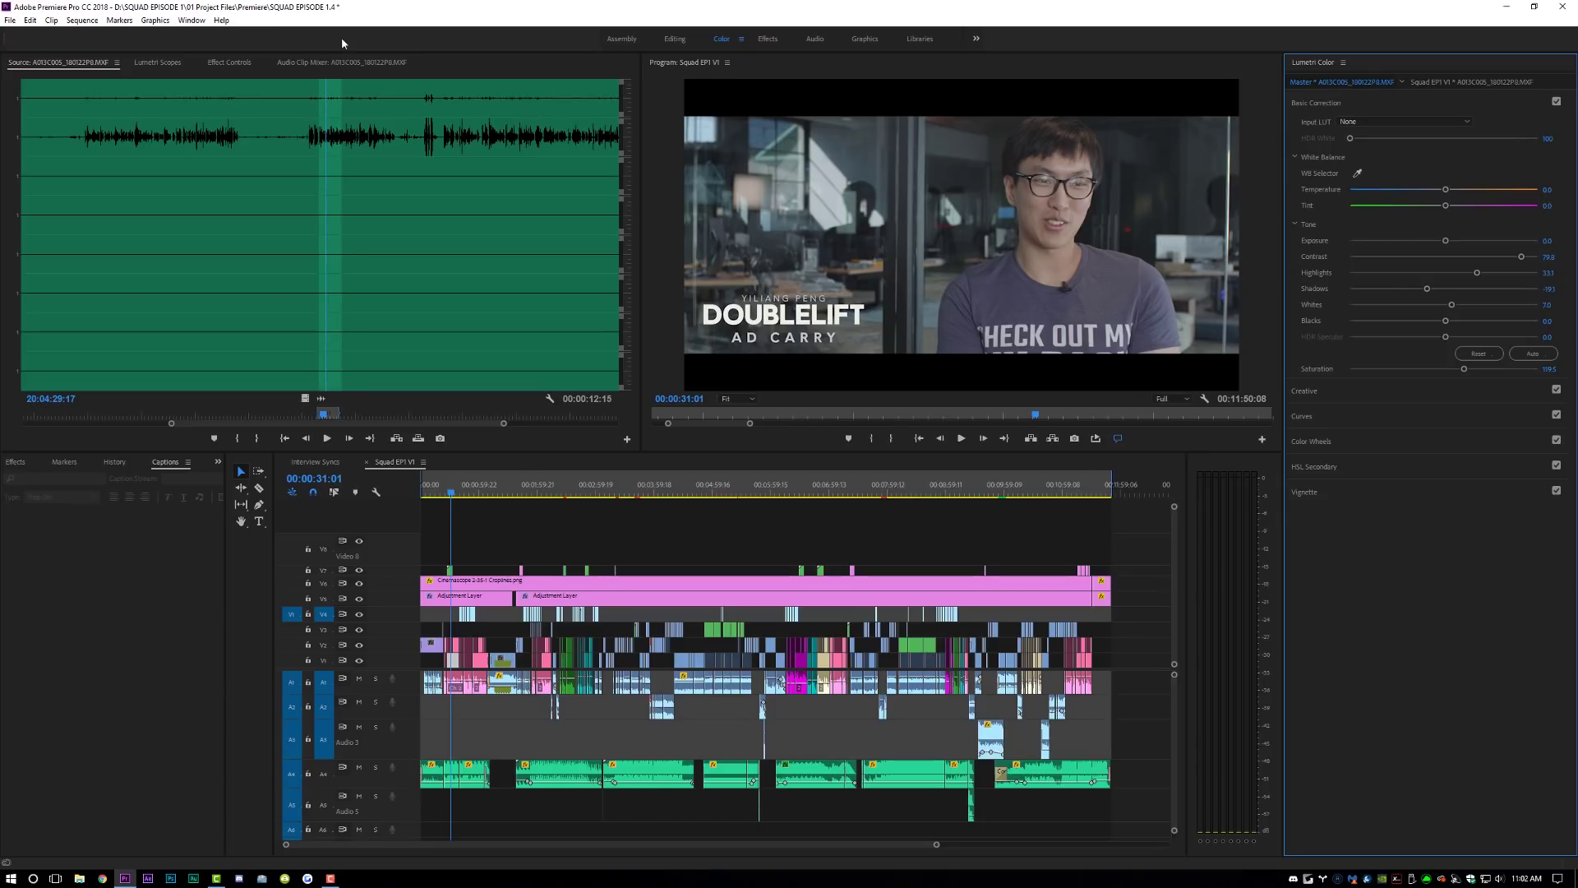
pyautogui.hotkey('shift', '5')
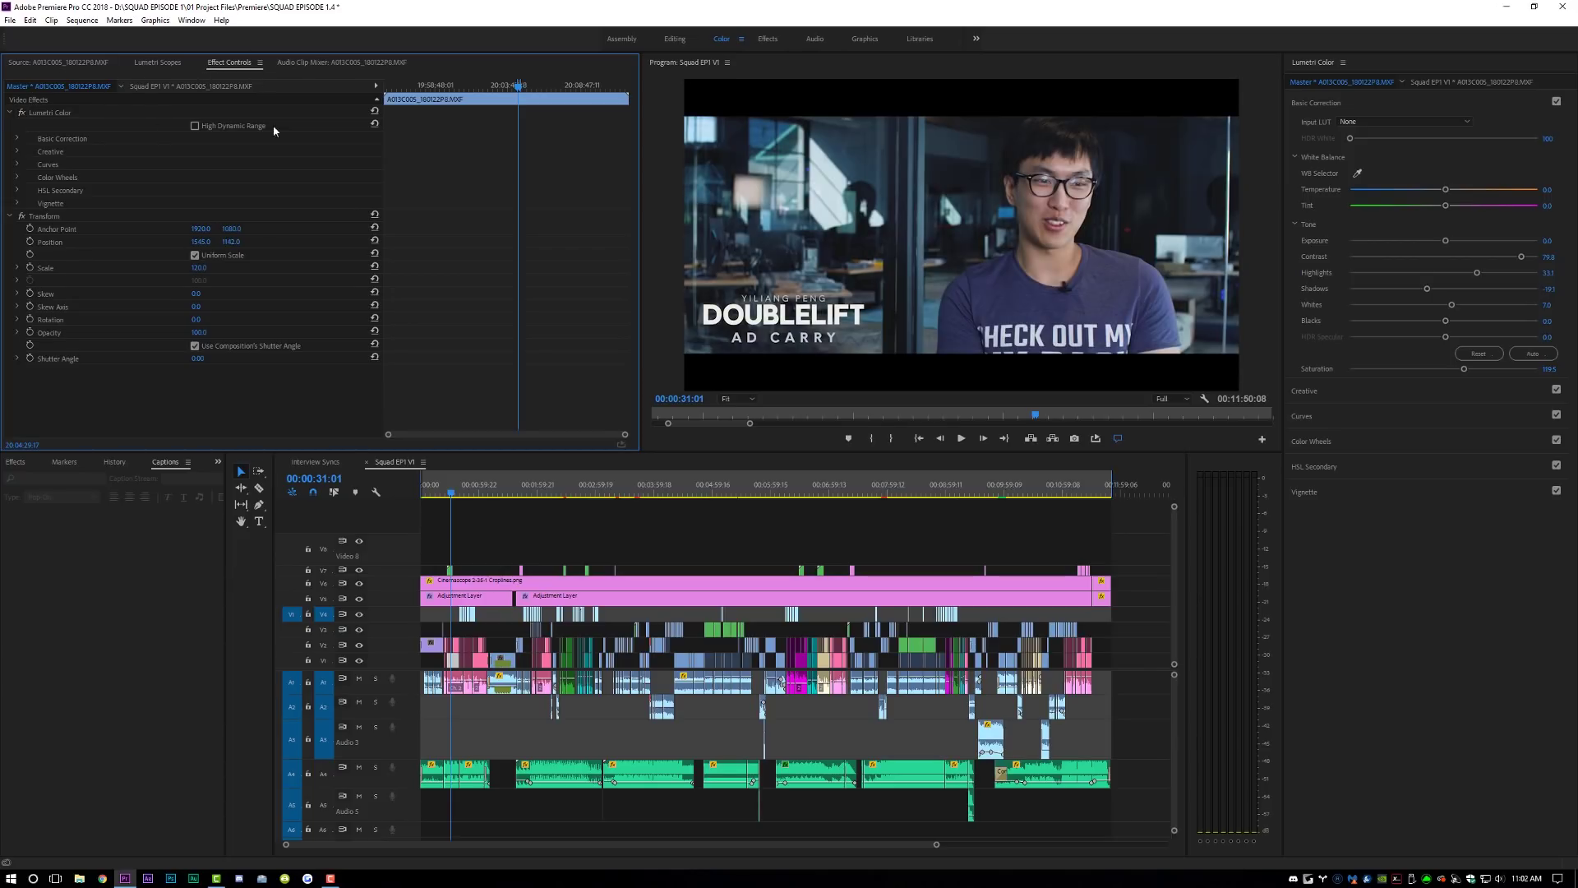
# Set the master clip's Lumetri Temperature and Tint to 100 and check the colour on the interview at 00:07:09:08
pyautogui.moveTo(1446, 190); pyautogui.dragTo(1538, 190)
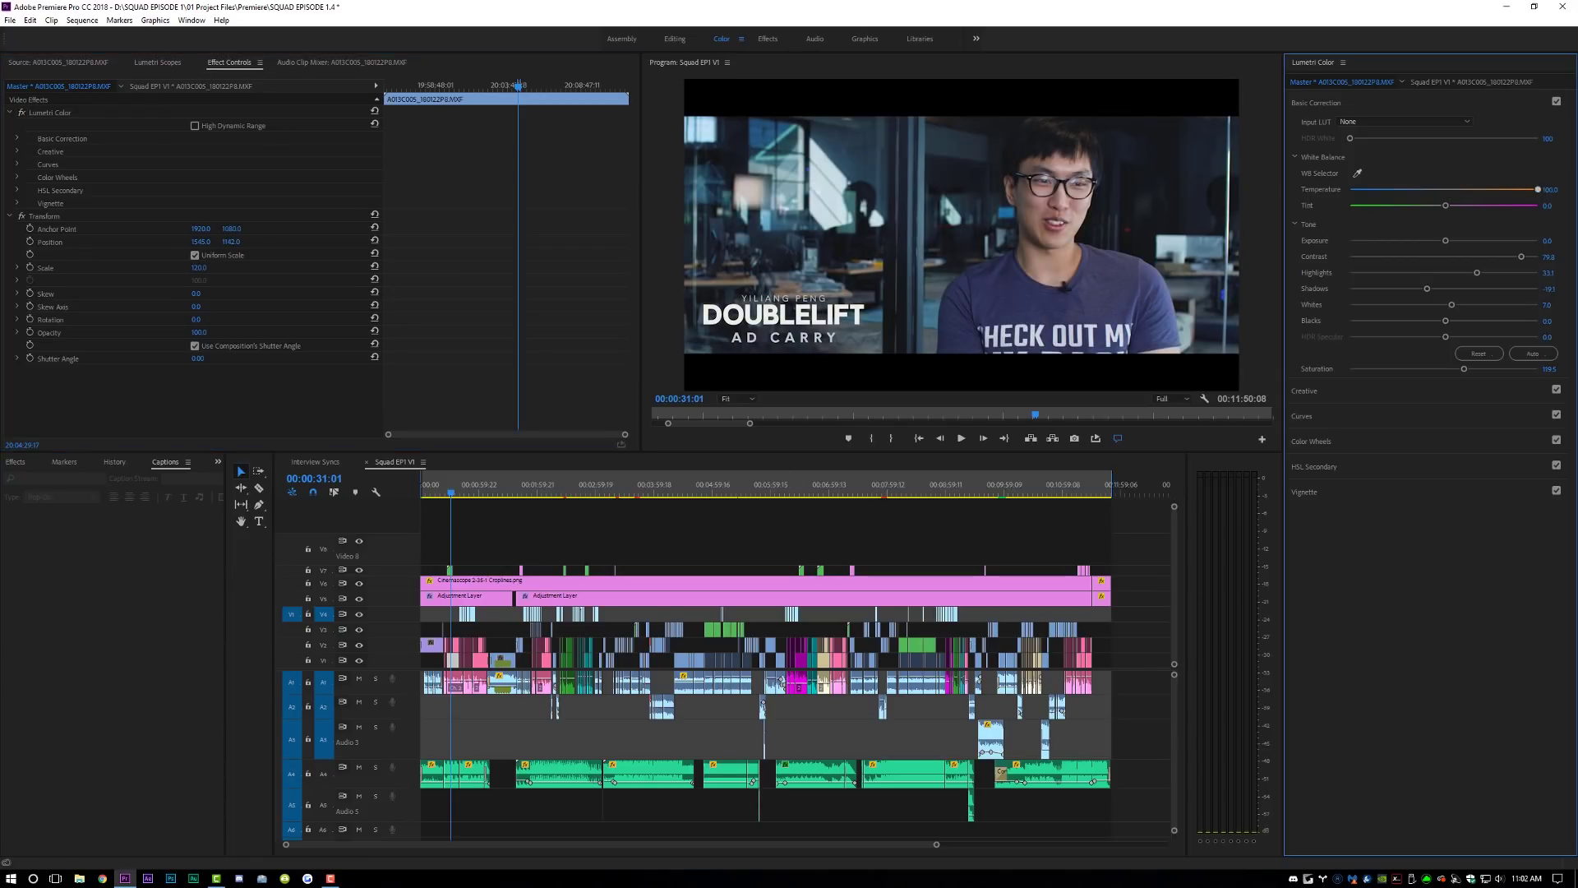
pyautogui.moveTo(1570, 205); pyautogui.dragTo(1564, 222)
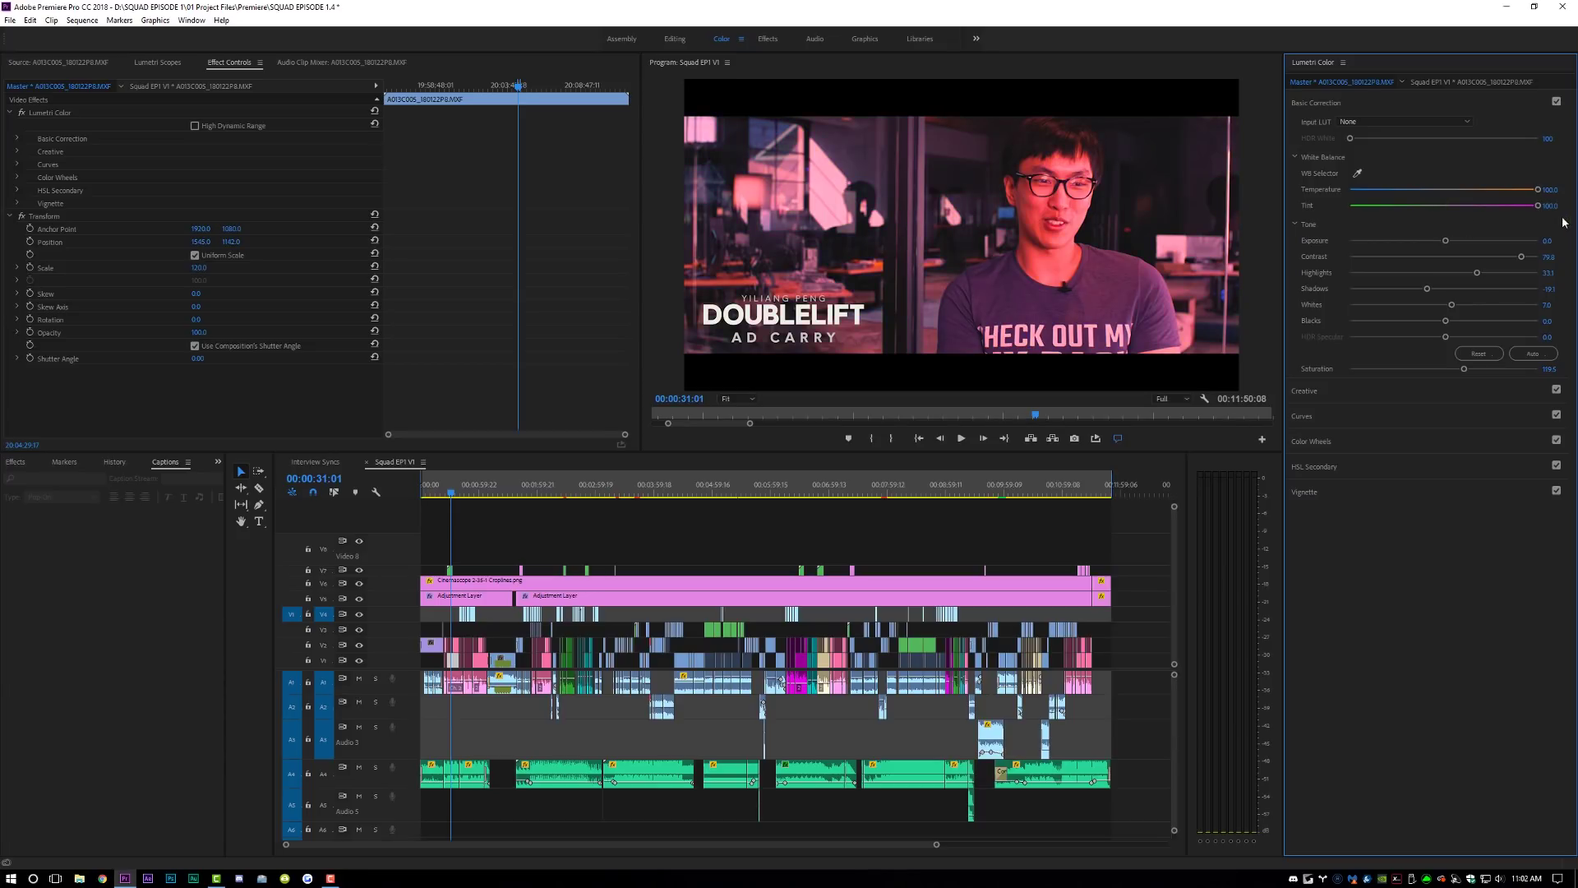
pyautogui.click(840, 488)
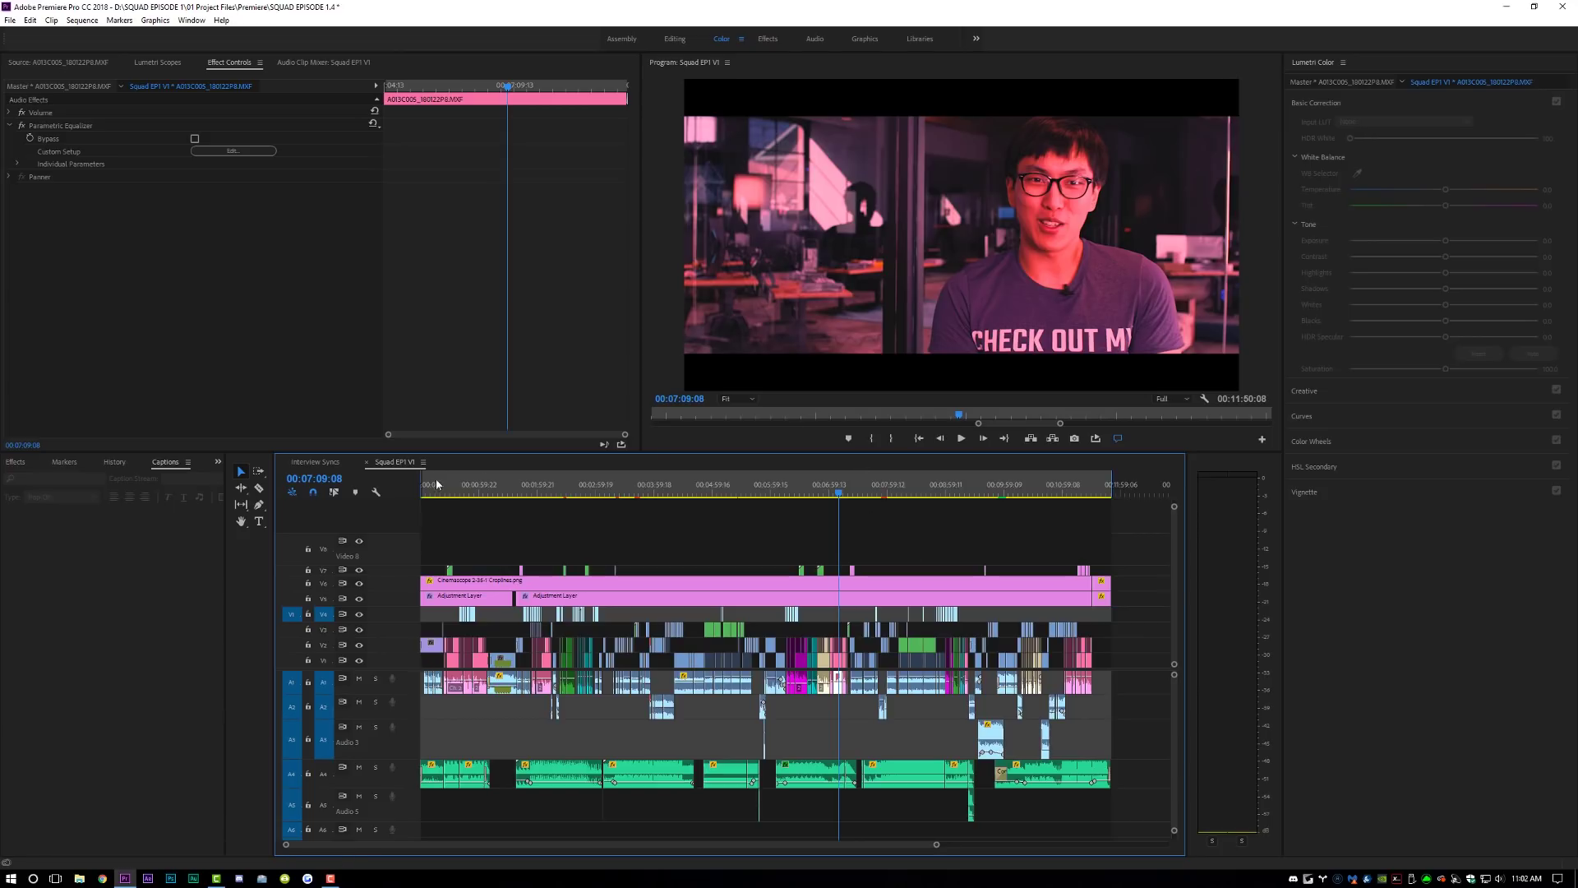
# Return to the interview at 00:00:31:16 and show the project's bins beside the whole sequence
pyautogui.click(458, 493)
pyautogui.moveTo(458, 492); pyautogui.dragTo(450, 493)
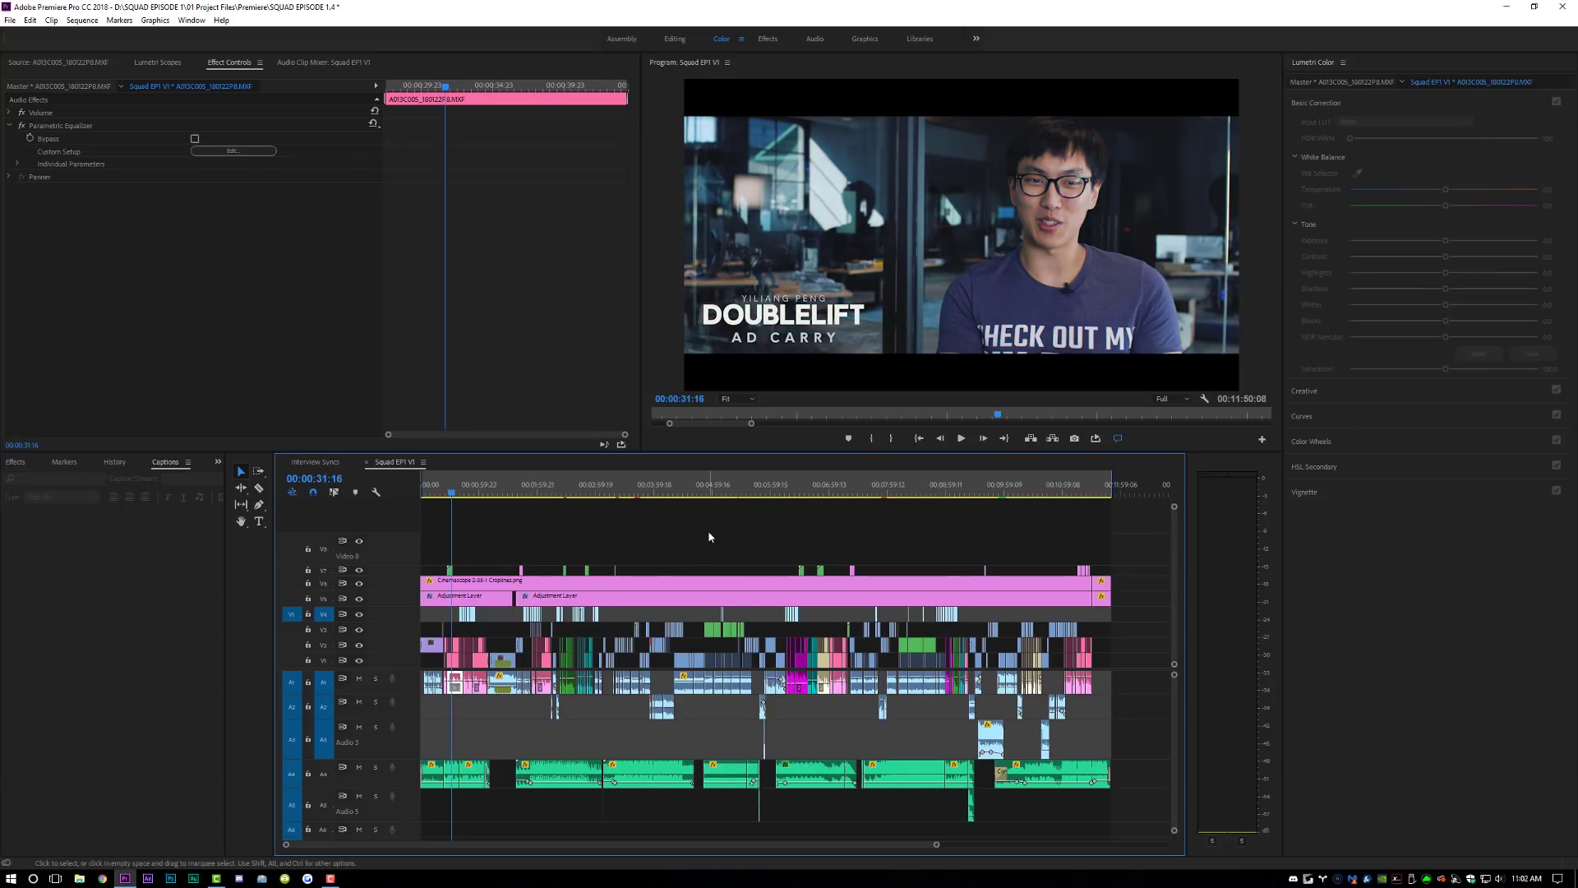
pyautogui.hotkey('shift', '1')
pyautogui.press('-')
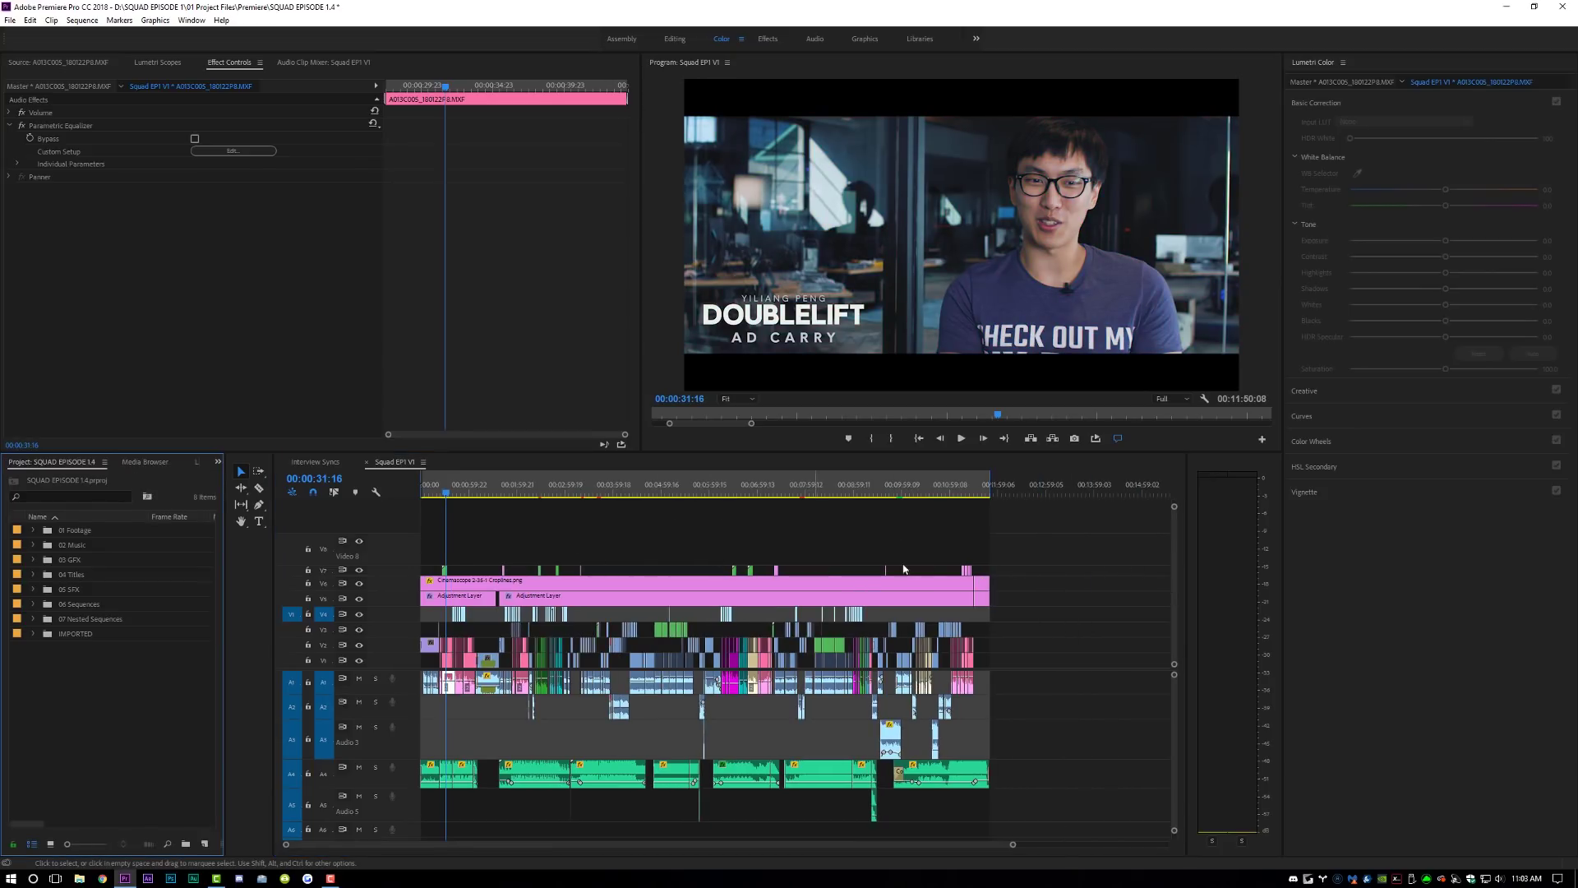